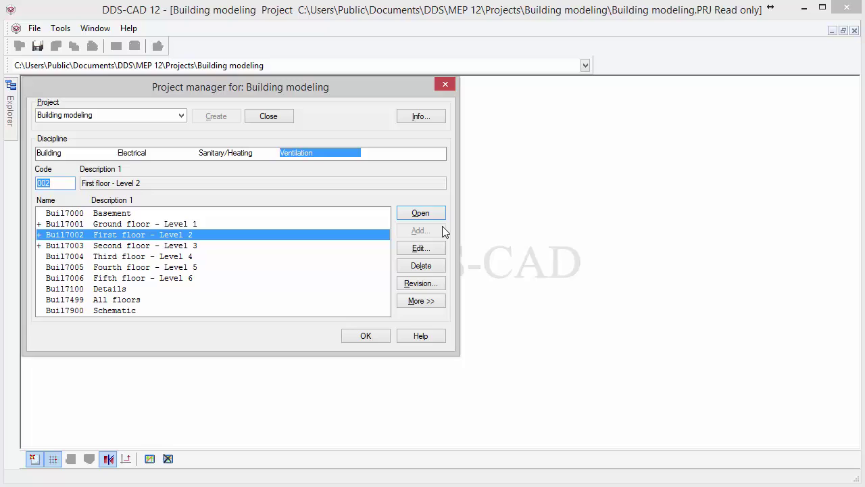
Open the First floor - Level 2 model and set up a 625x625 mm suspended ceiling at a height of 2.2 m.
click(442, 215)
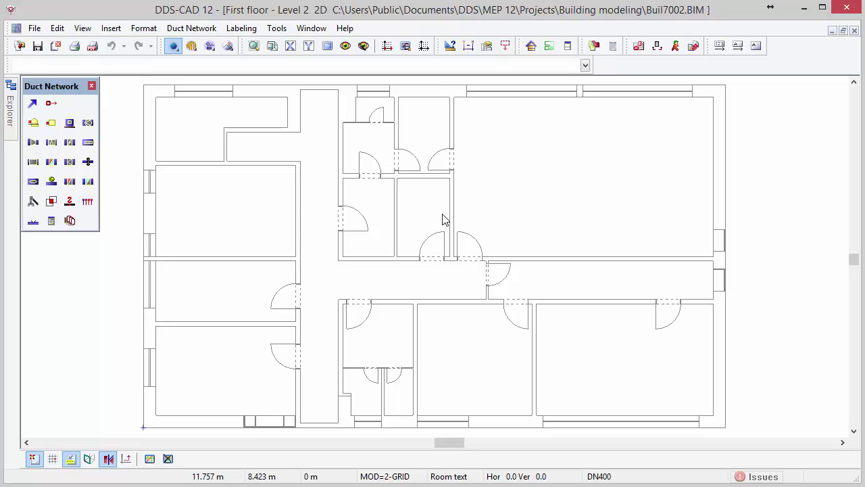
click(193, 51)
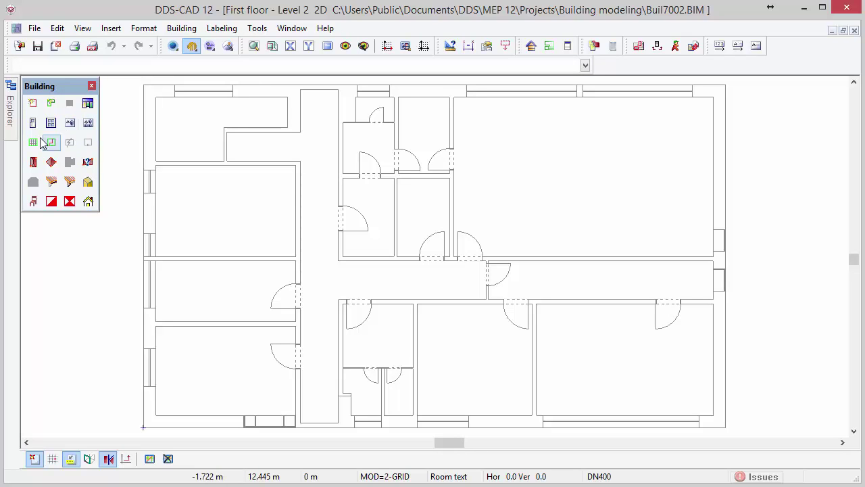
click(33, 142)
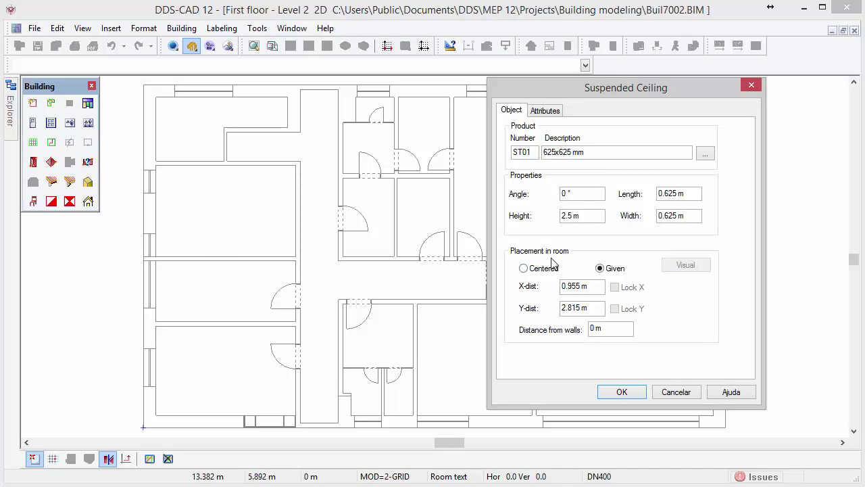
drag(587, 217, 549, 217)
text(2.2)
click(622, 392)
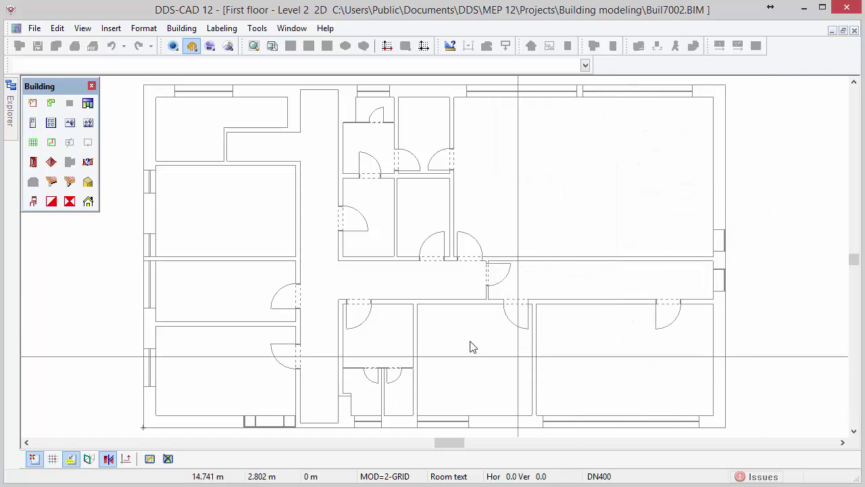
Place the suspended ceiling in the three rooms along the west wall and the three small connected rooms across the corridor.
click(270, 235)
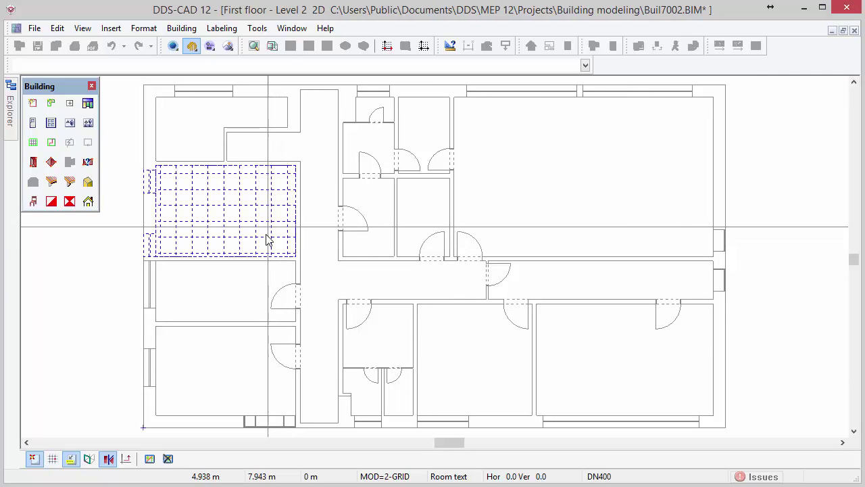
click(247, 290)
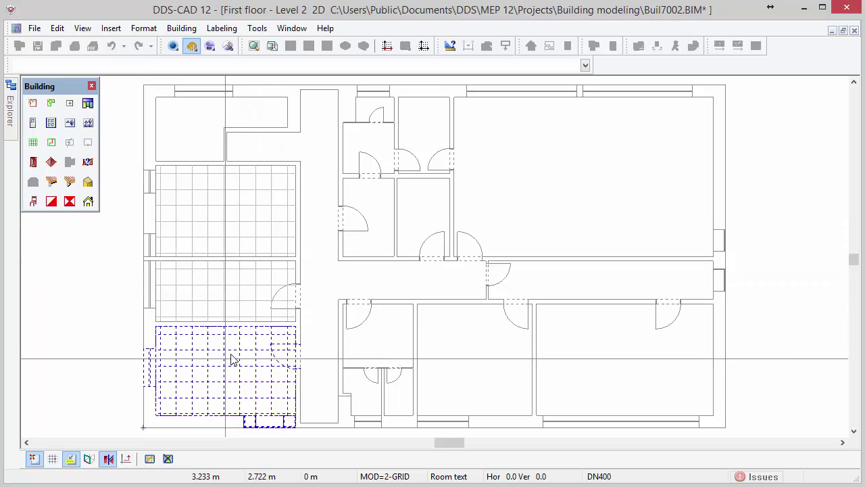
click(367, 222)
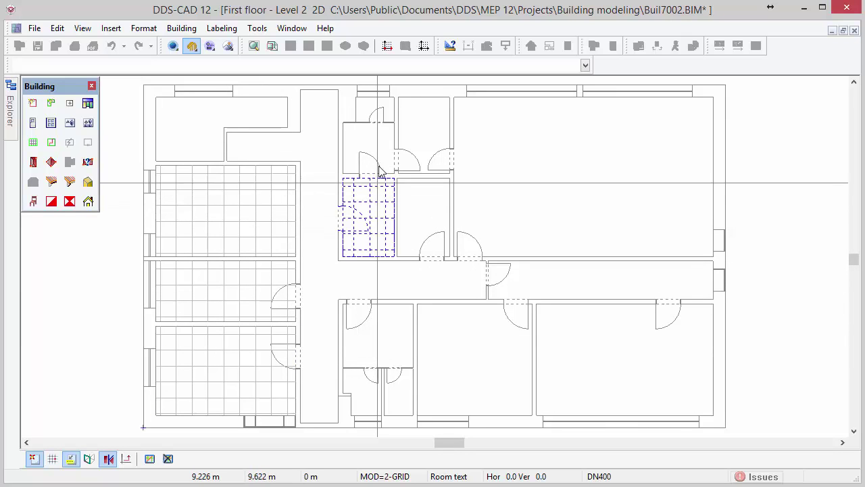
click(380, 150)
click(368, 134)
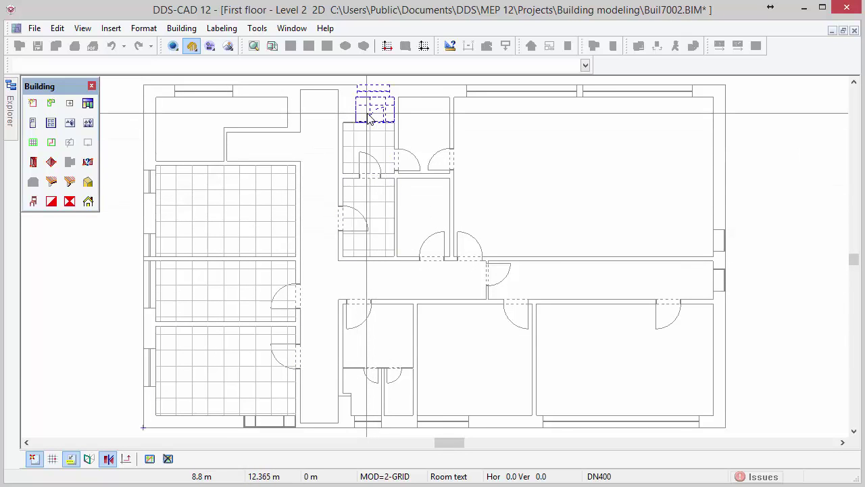
click(370, 119)
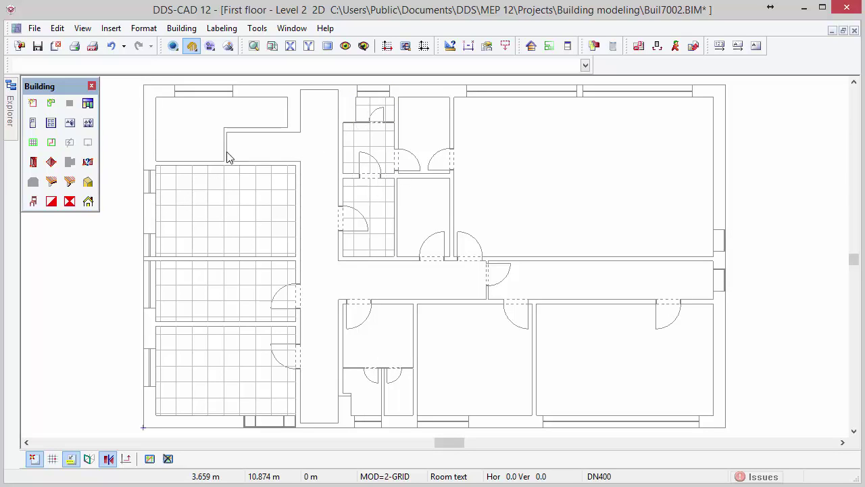
Align the ceiling grids of the middle and lower west rooms with the grid intersections of the room above each.
drag(130, 148, 309, 432)
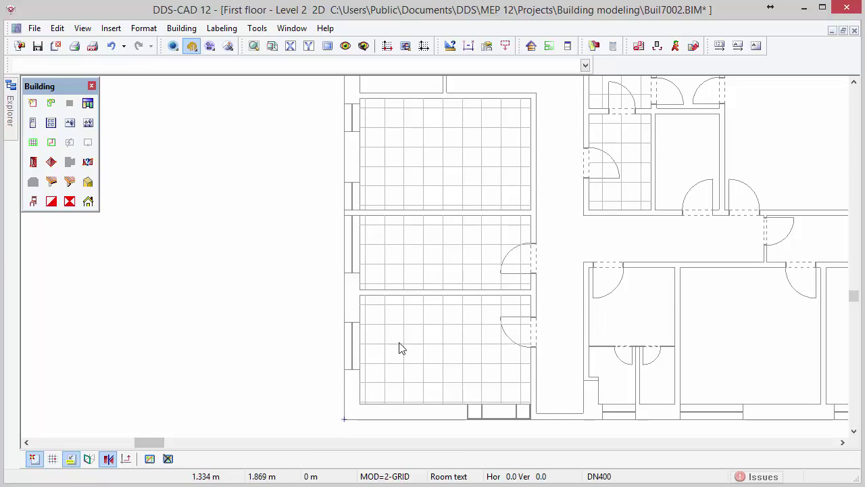
click(498, 232)
click(521, 225)
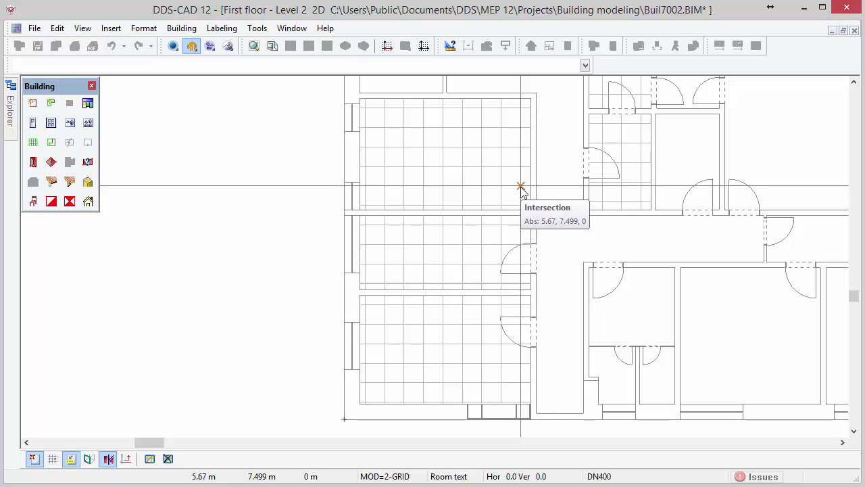
click(520, 187)
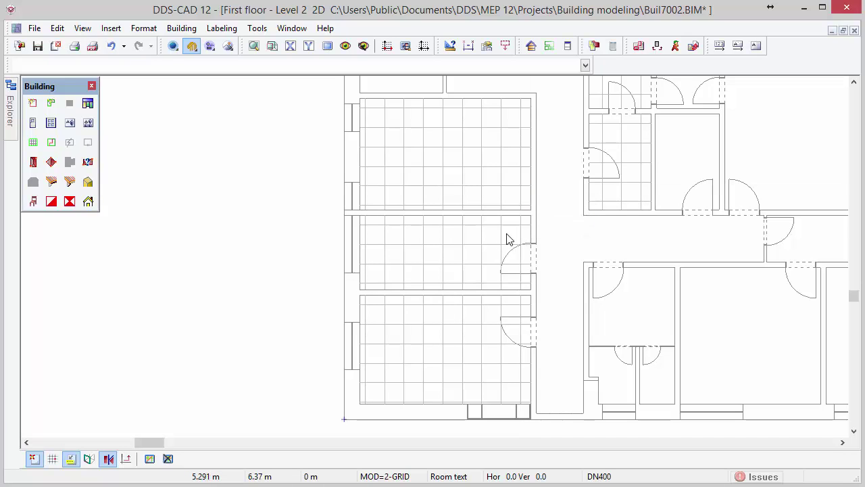
click(490, 308)
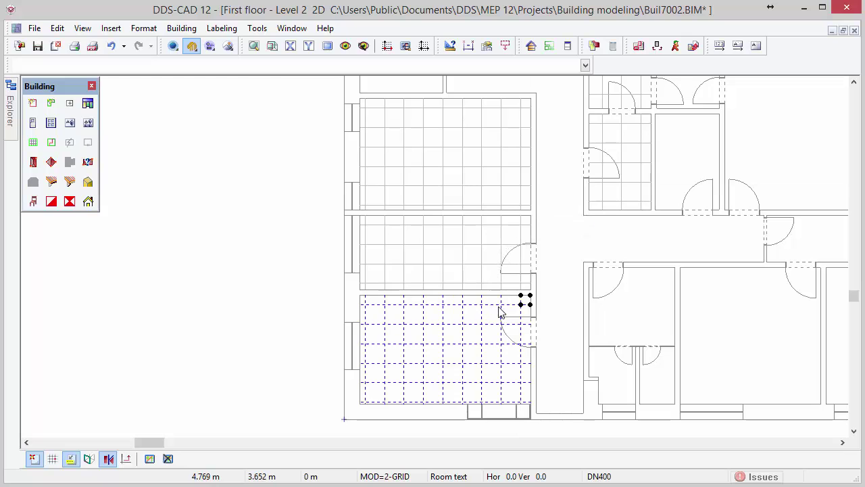
click(521, 305)
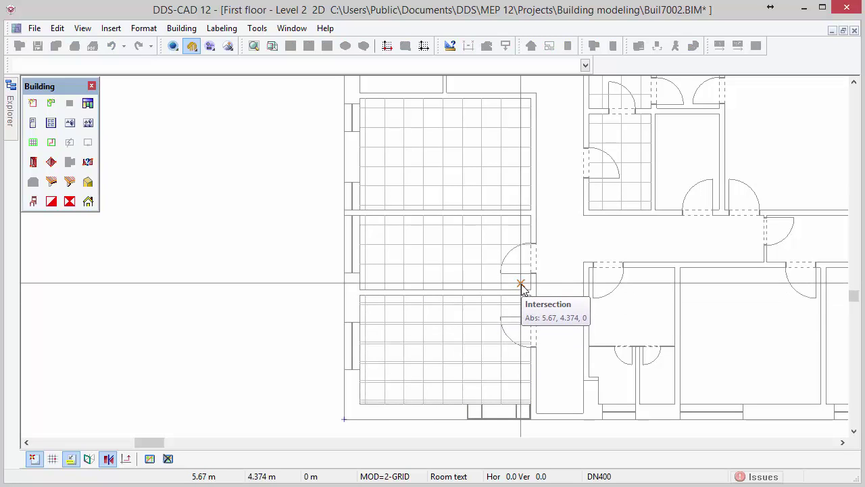
click(521, 289)
Align the ceiling grids of the middle and lower small rooms with the grid of the room above each.
mouse_move(558, 217)
middle_down()
mouse_move(568, 192)
mouse_move(459, 368)
middle_up()
click(532, 239)
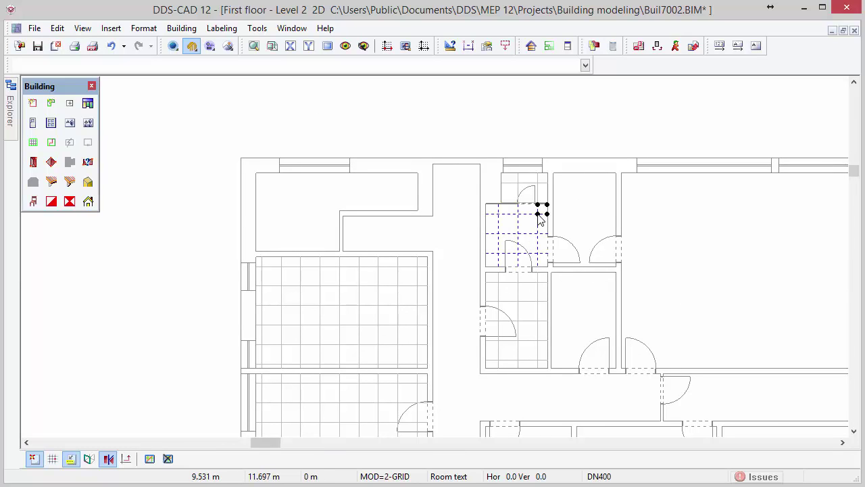
click(539, 214)
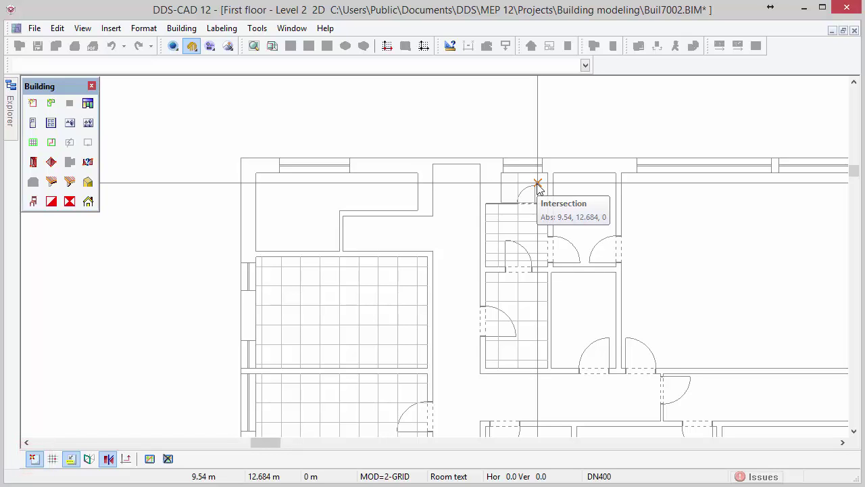
click(538, 183)
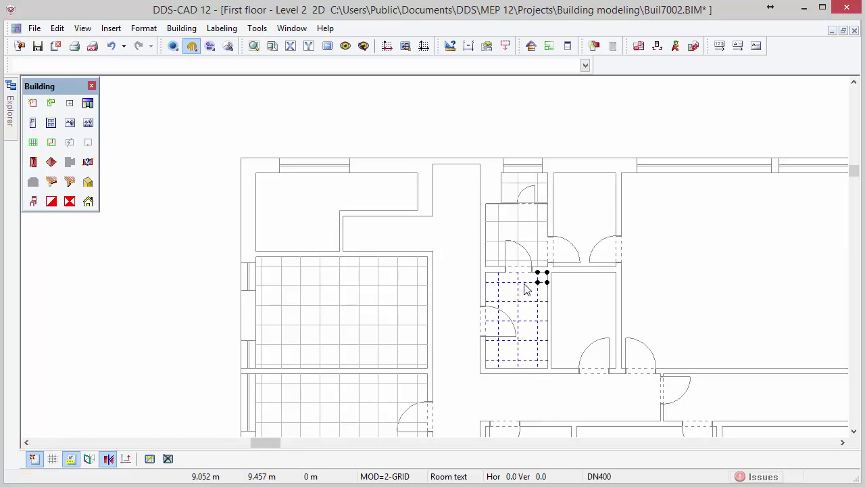
click(537, 282)
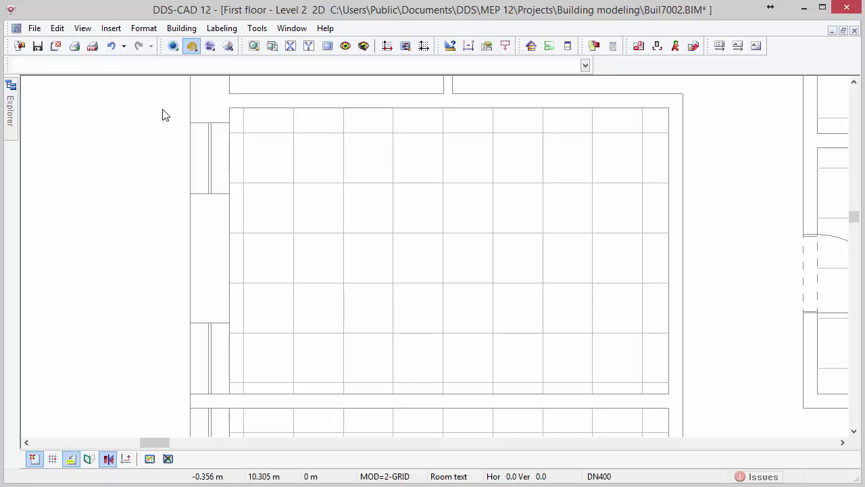
Set up a supply air terminal using the rectangular ceiling diffuser 300x300 mm, 300 m³/h, with rectangular plenum (GV-140508-002).
click(173, 46)
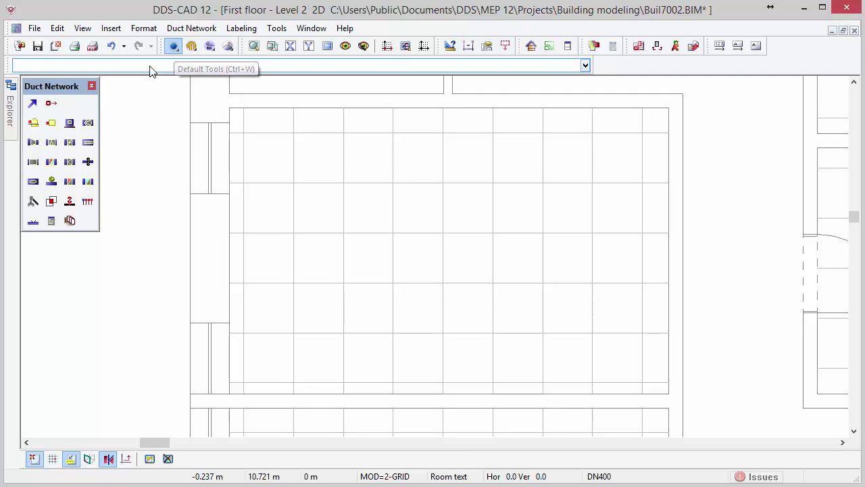
click(35, 125)
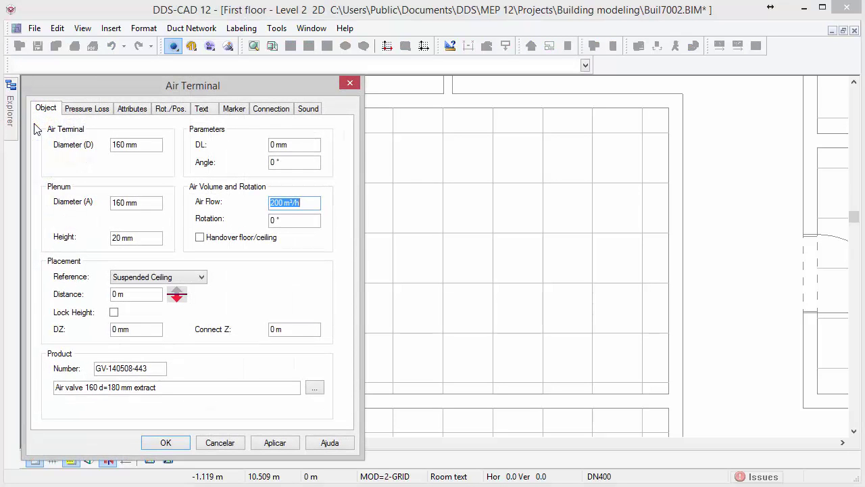
click(320, 392)
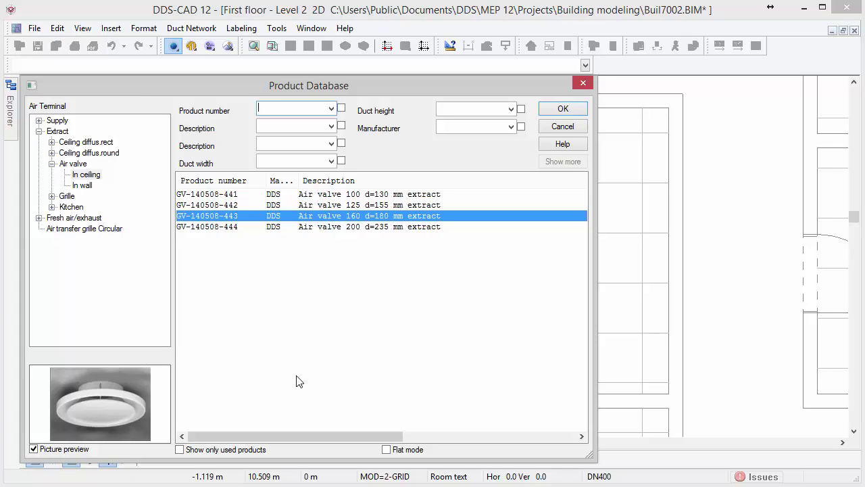
click(39, 120)
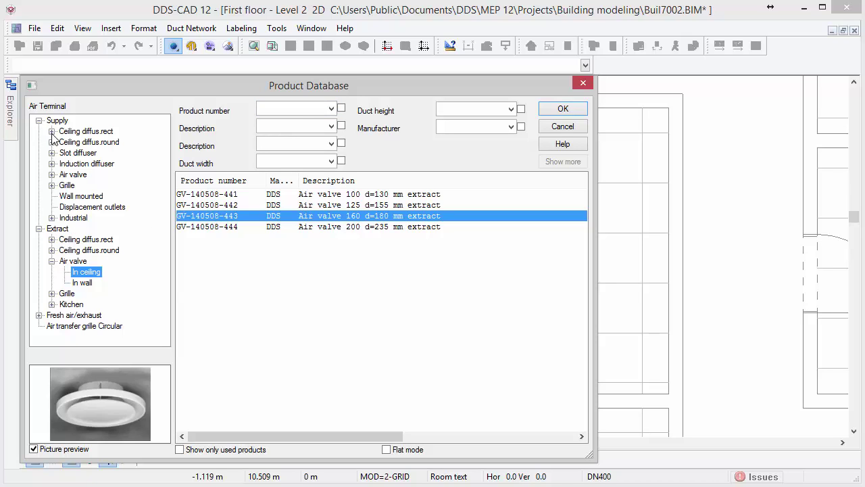
click(51, 131)
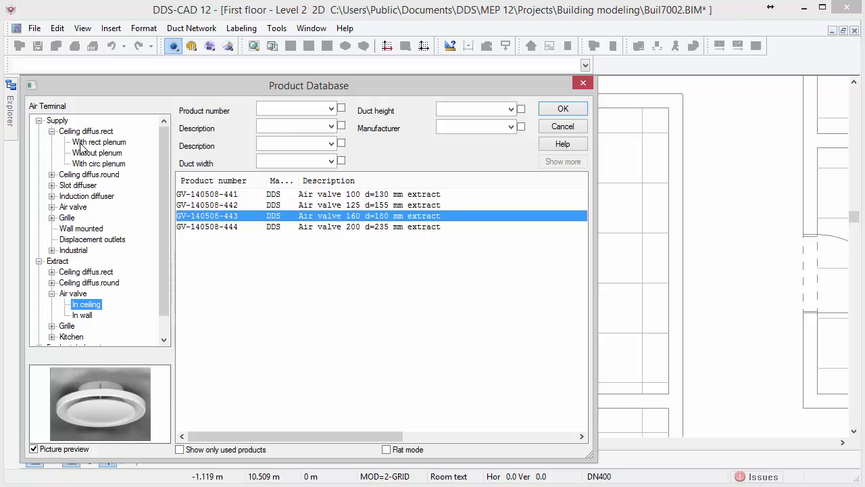
click(81, 143)
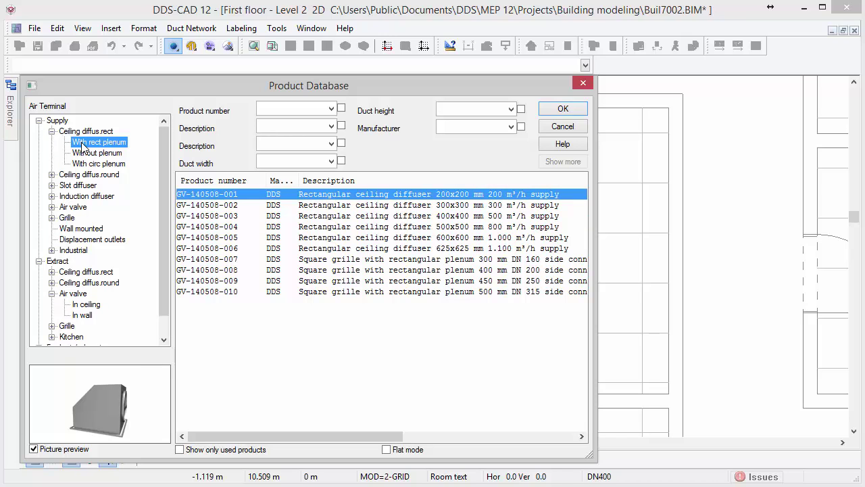
click(323, 207)
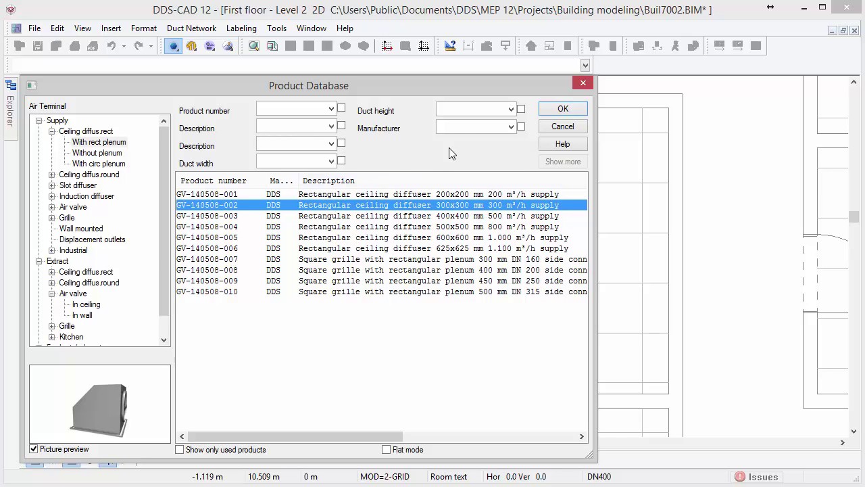
click(562, 109)
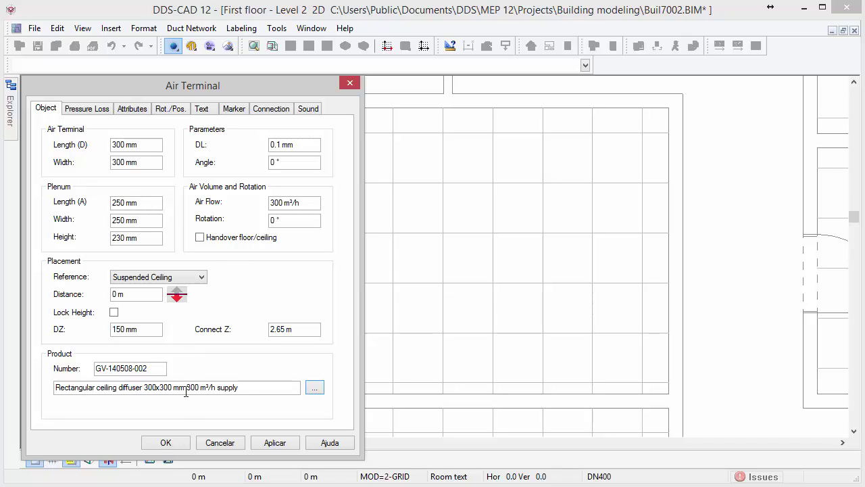
click(165, 443)
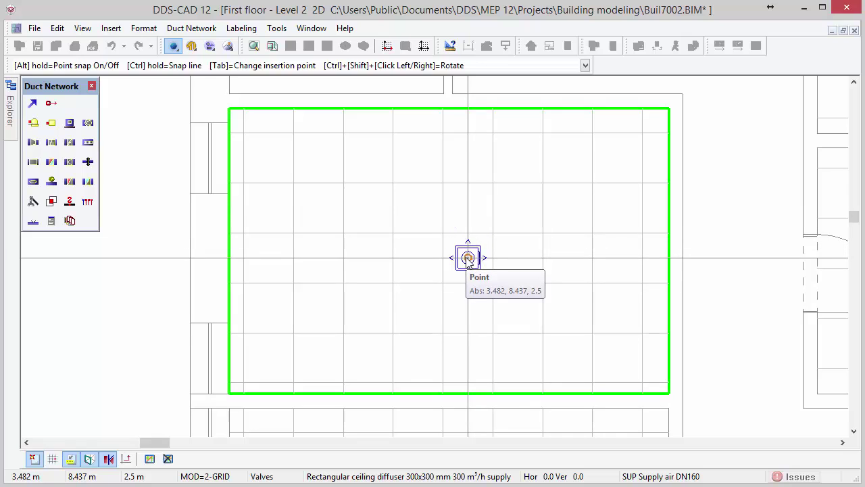
Place one supply diffuser in each of the three west rooms, vertically in line with one another.
click(467, 258)
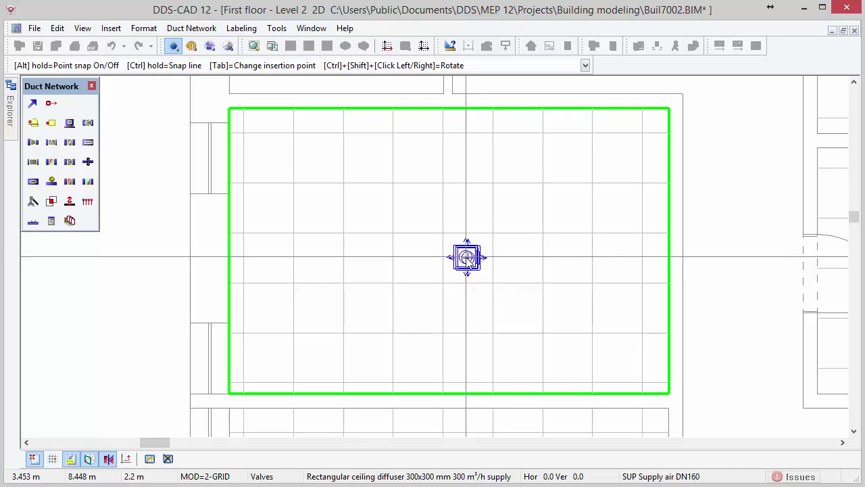
scroll(467, 258, down, 3)
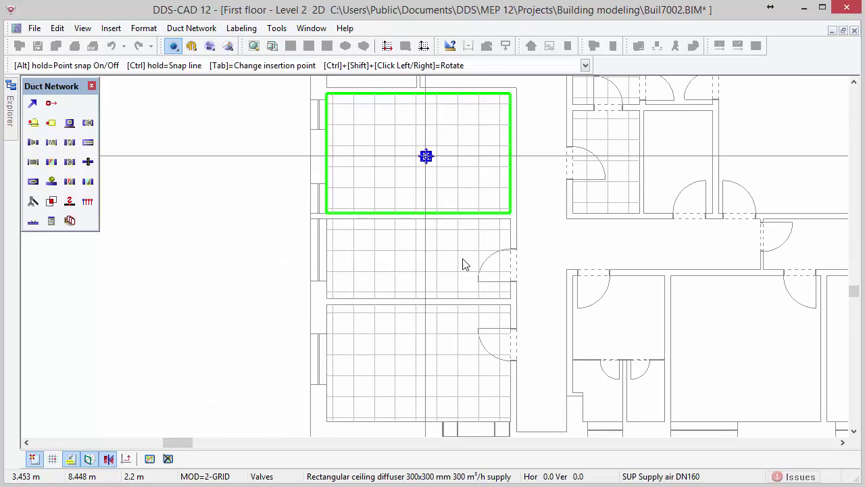
click(426, 260)
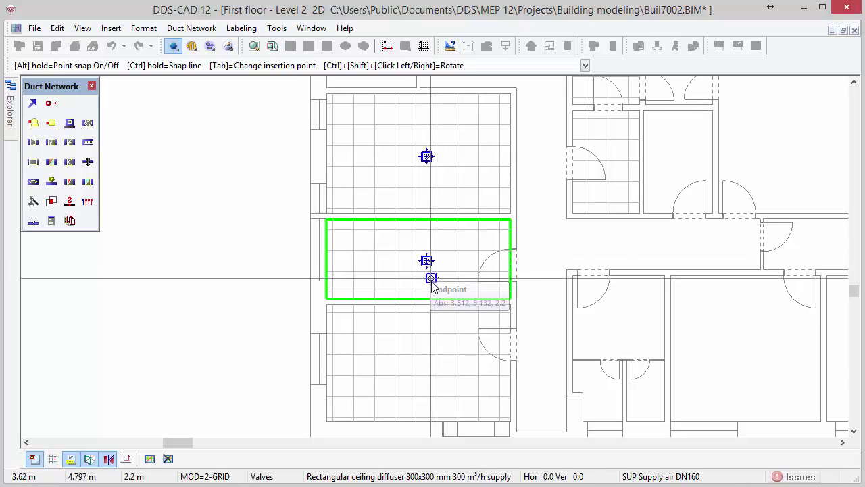
click(427, 345)
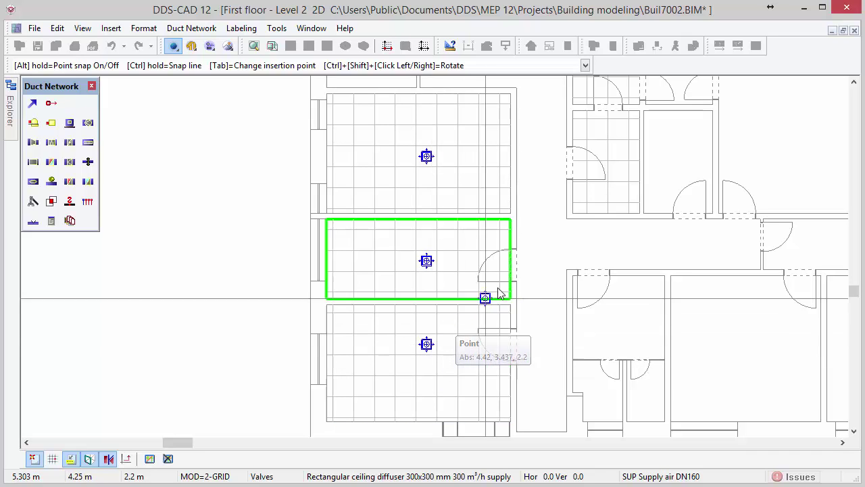
Change the air terminal being placed to the in-ceiling extract air valve 160 d=180 mm (GV-140508-443).
right_click(535, 125)
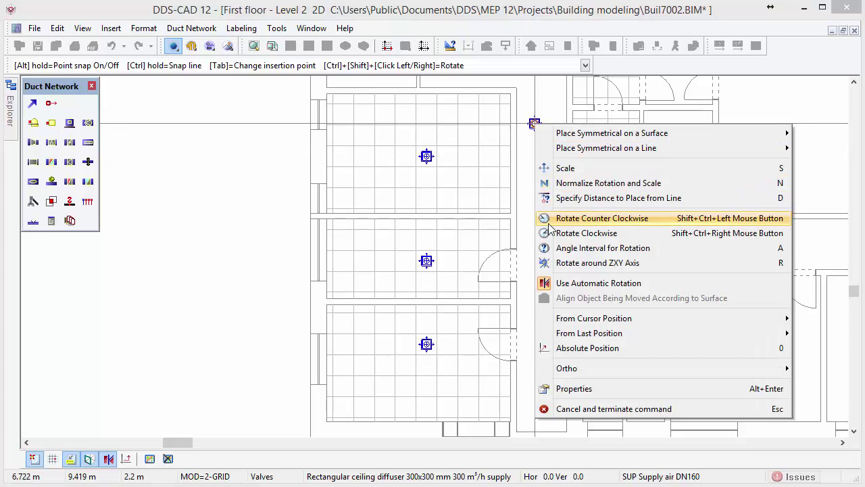
click(595, 388)
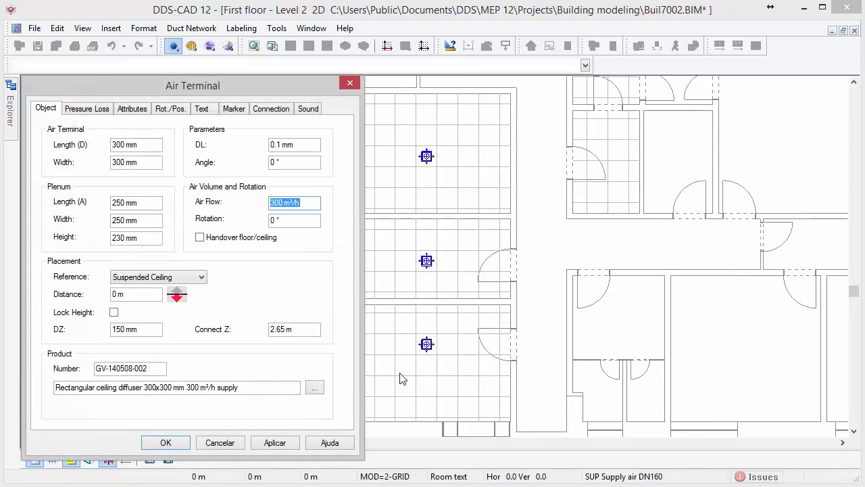
click(319, 389)
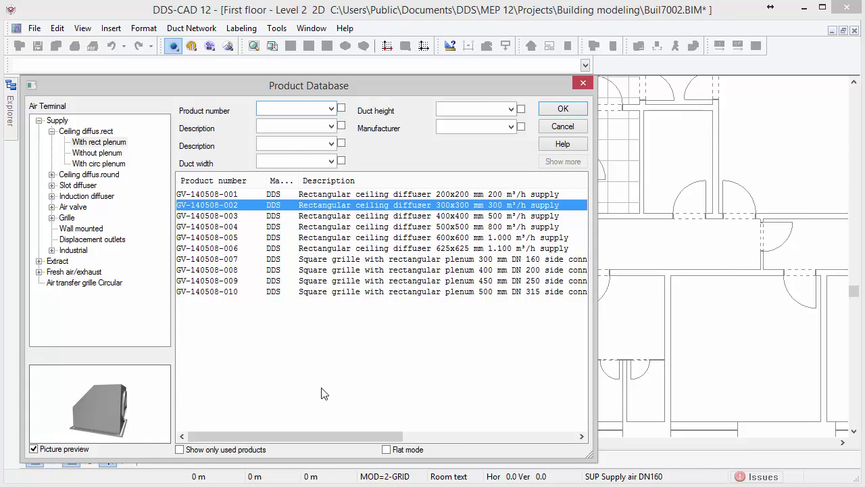
click(39, 261)
click(52, 293)
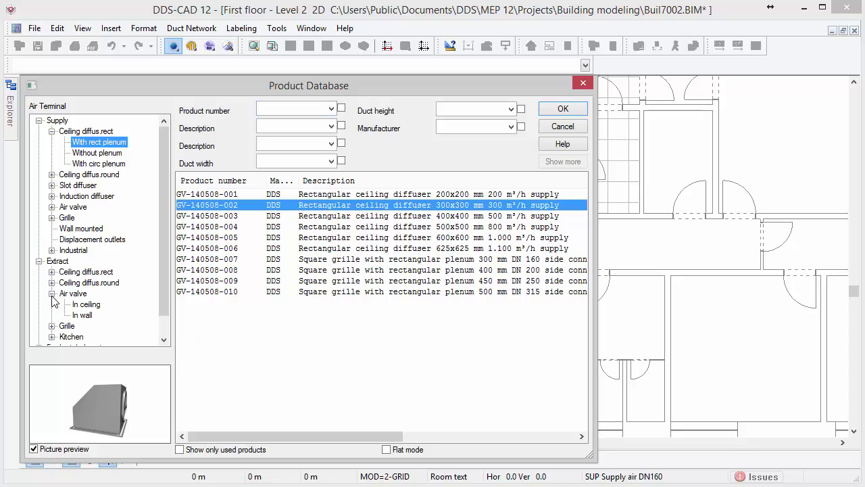
click(86, 305)
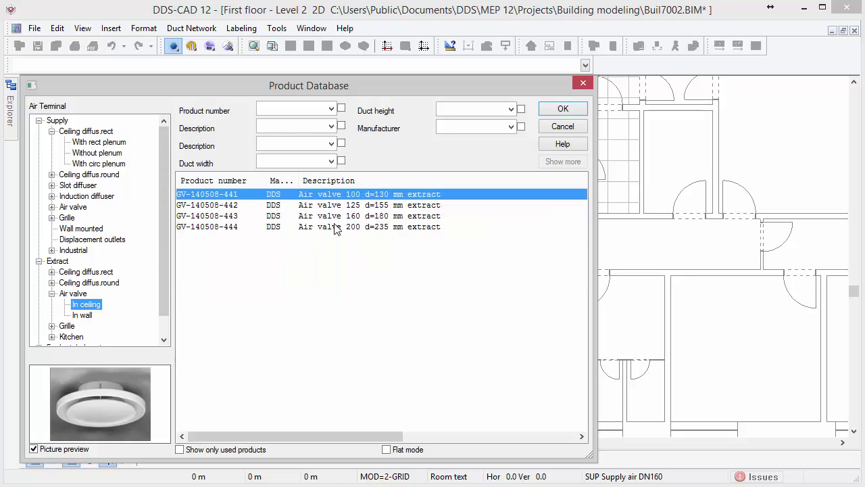
click(357, 217)
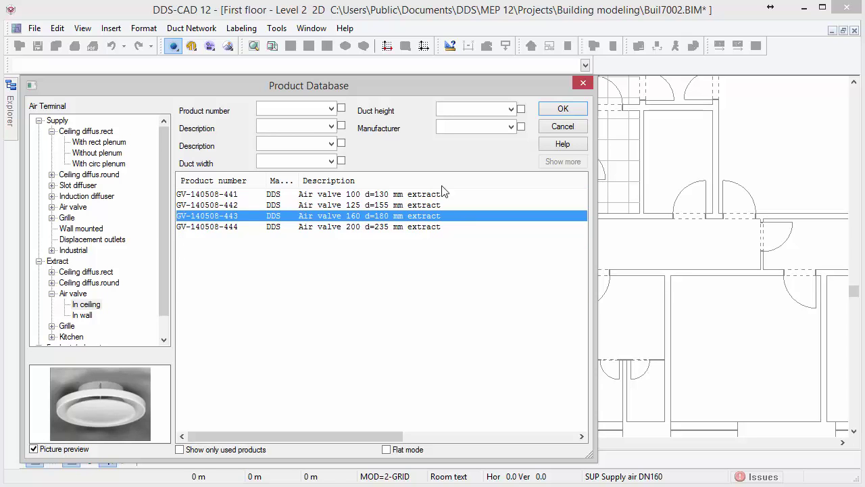
click(542, 111)
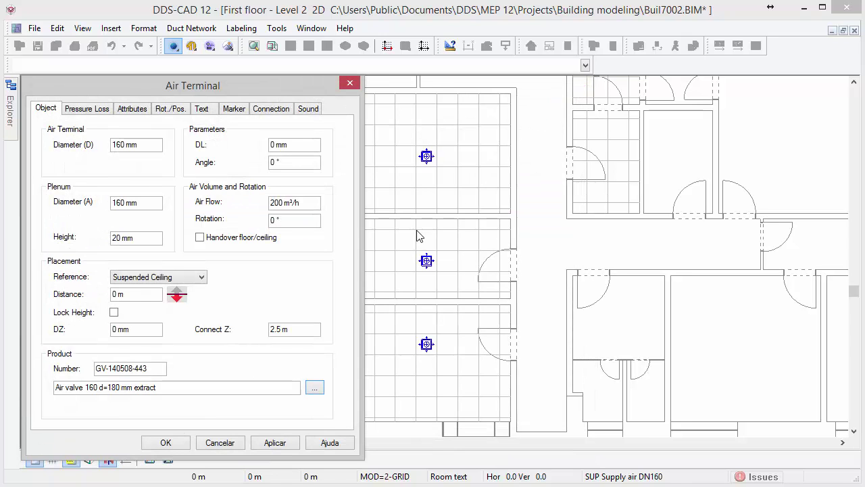
click(166, 443)
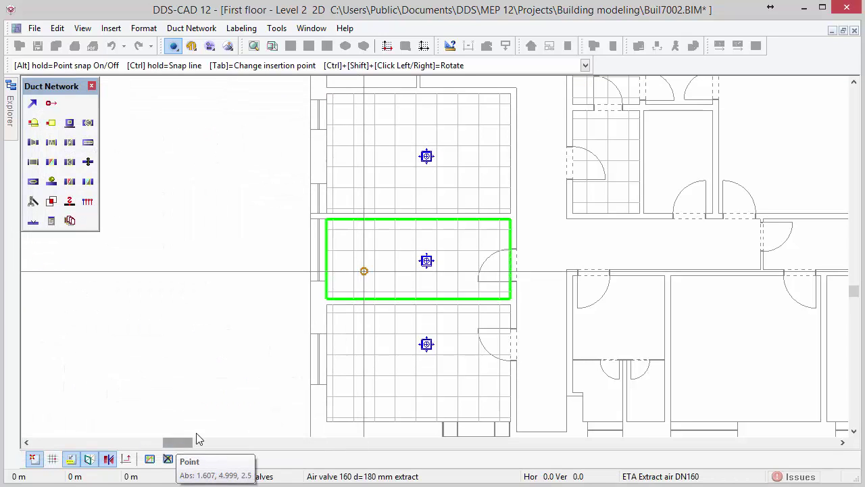
Place one extract air valve in each of the three small rooms with ceiling grids, vertically in line with one another.
middle_drag(562, 222, 481, 313)
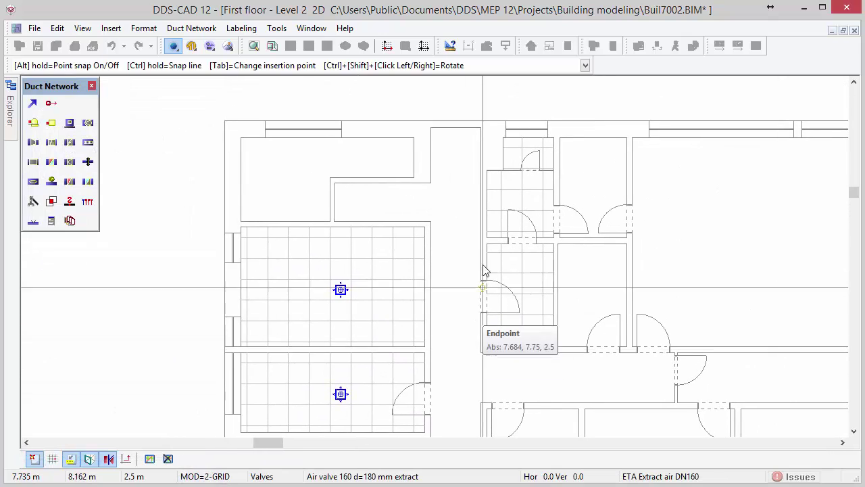
drag(462, 109, 566, 355)
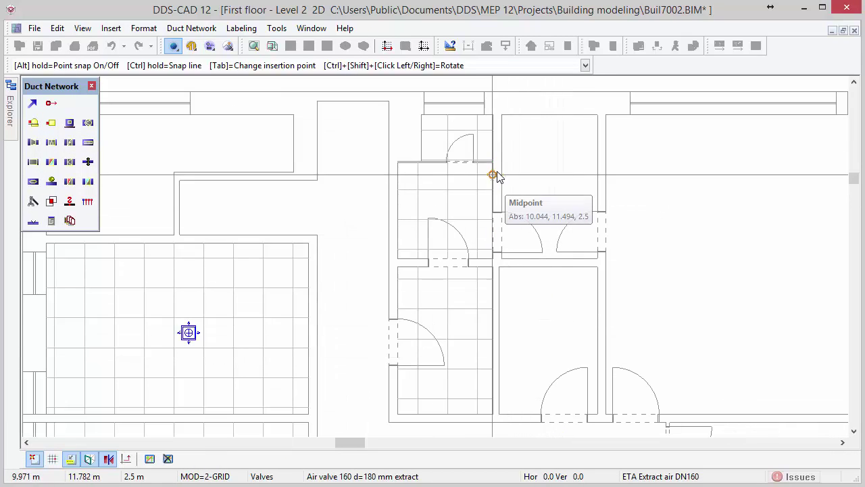
click(433, 145)
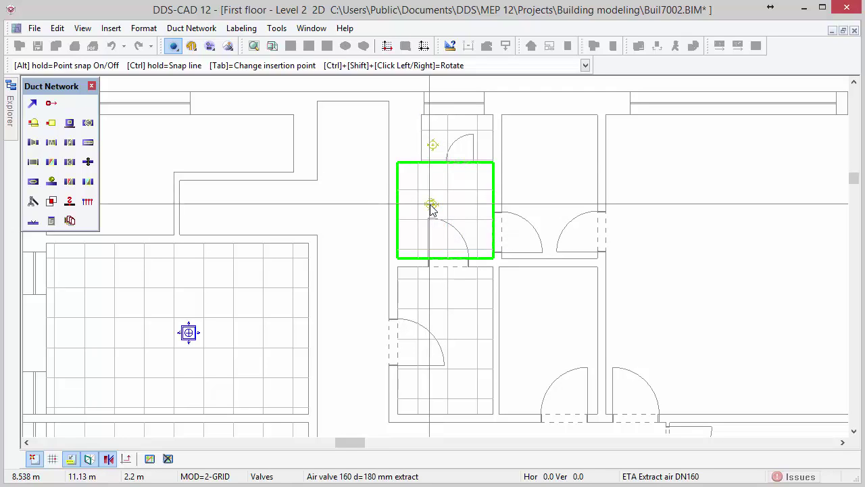
click(433, 204)
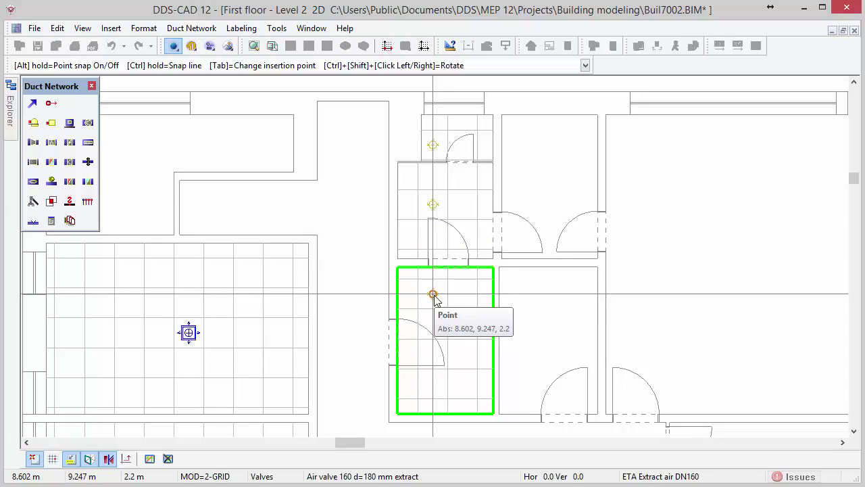
click(434, 295)
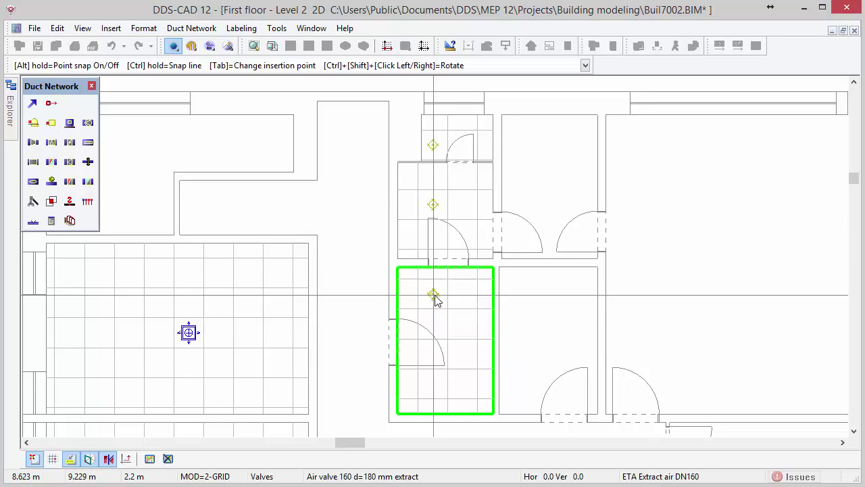
key(Escape)
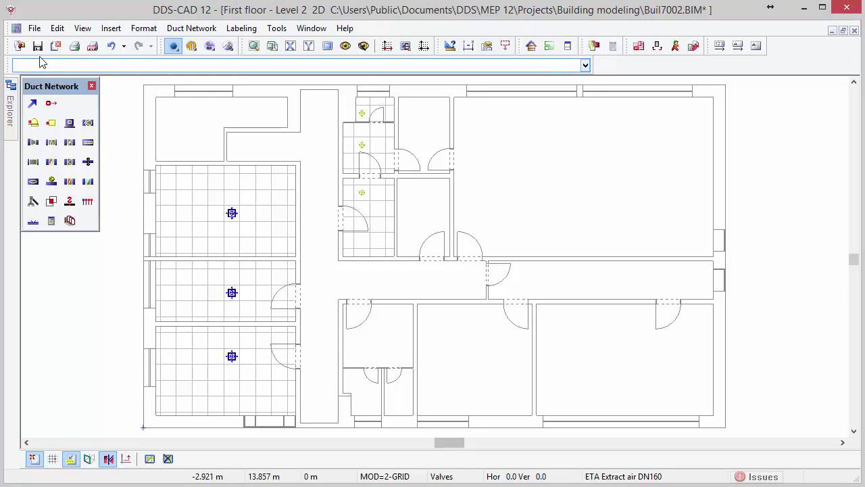
Open the ventilation model of the Second floor - Level 3 from the Building modeling project.
click(19, 46)
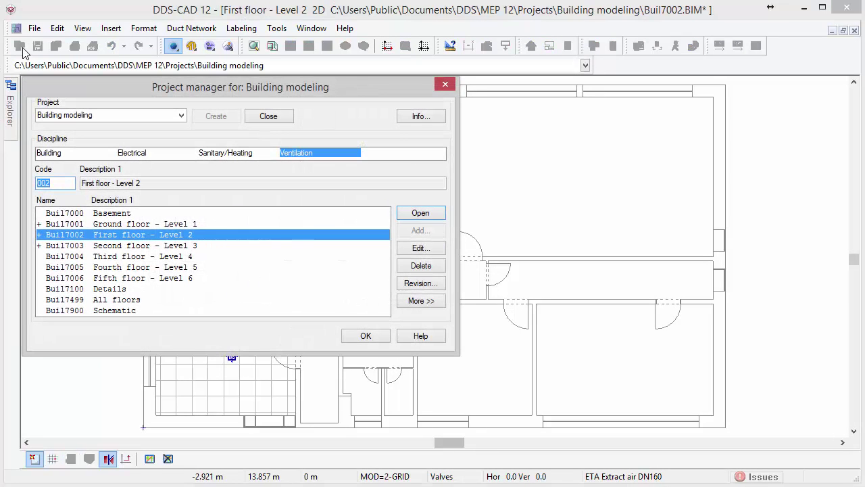
click(181, 250)
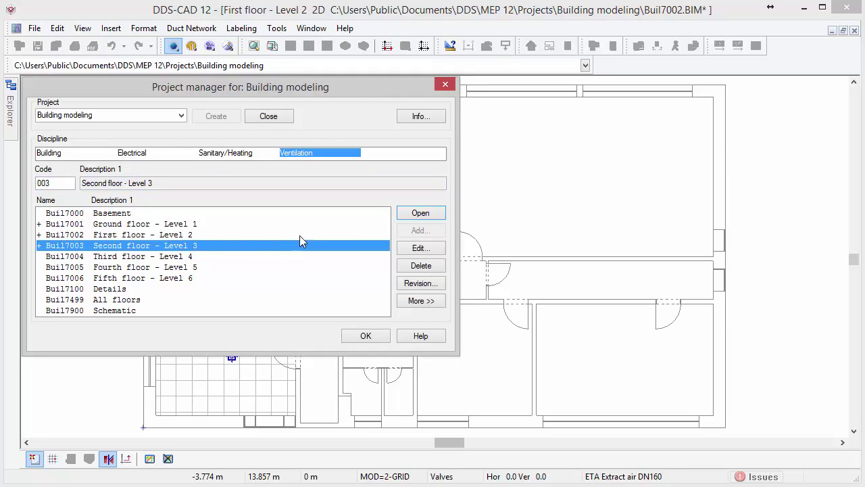
click(406, 215)
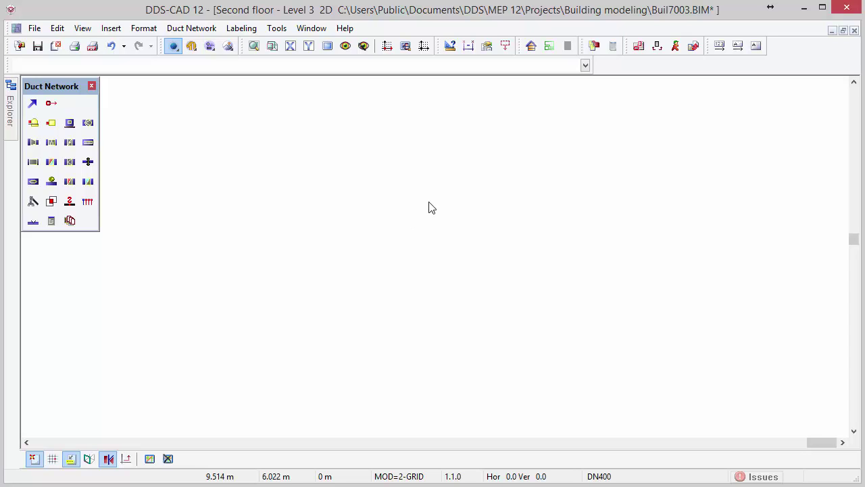
Show the First floor - Level 2 ventilation model as a ghost storey in the background.
click(595, 47)
click(477, 119)
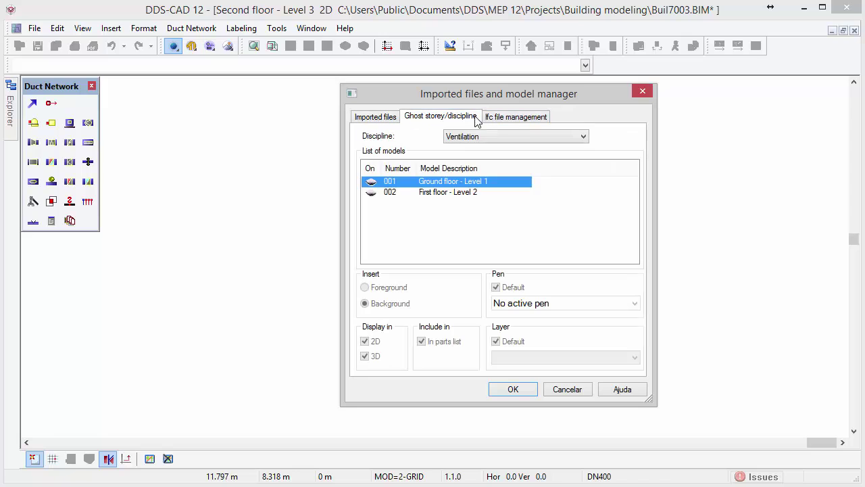
click(371, 193)
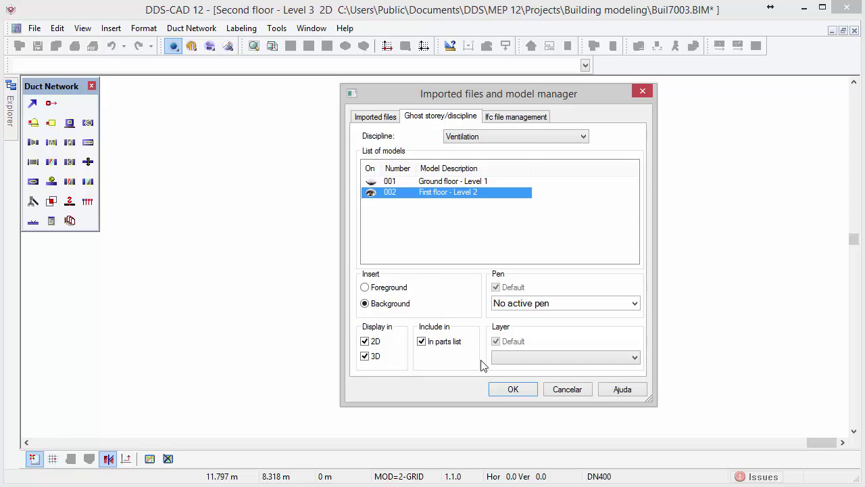
click(507, 394)
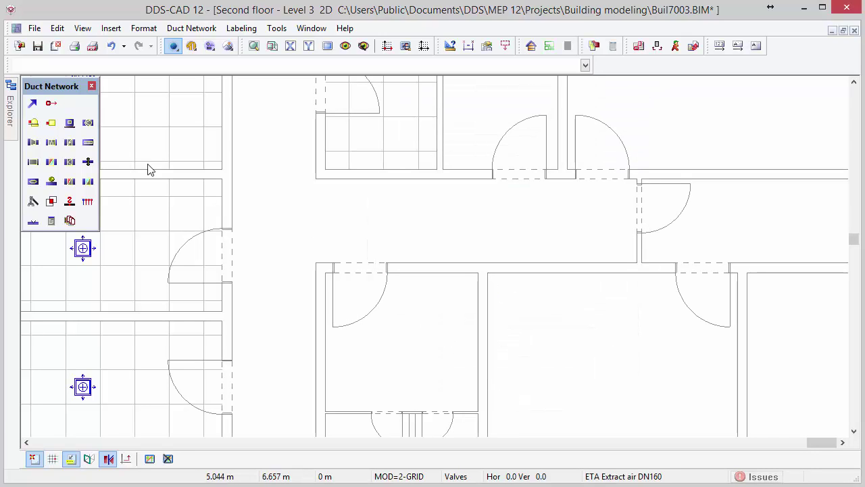
click(70, 122)
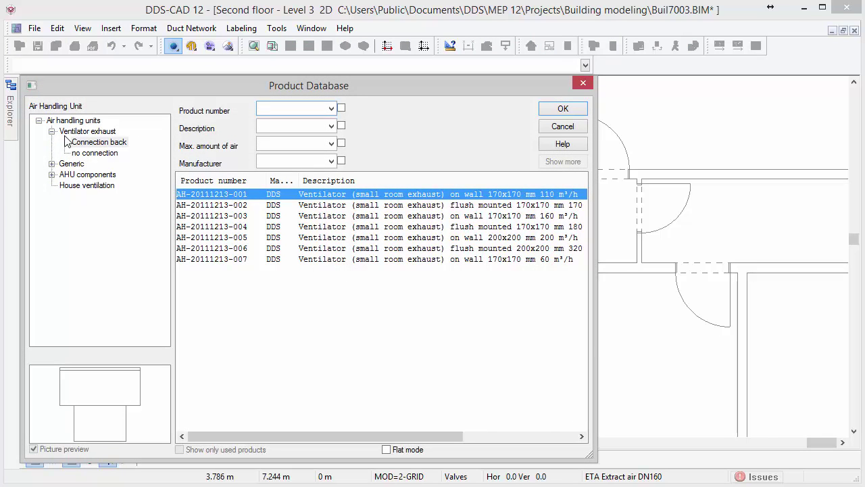
click(52, 164)
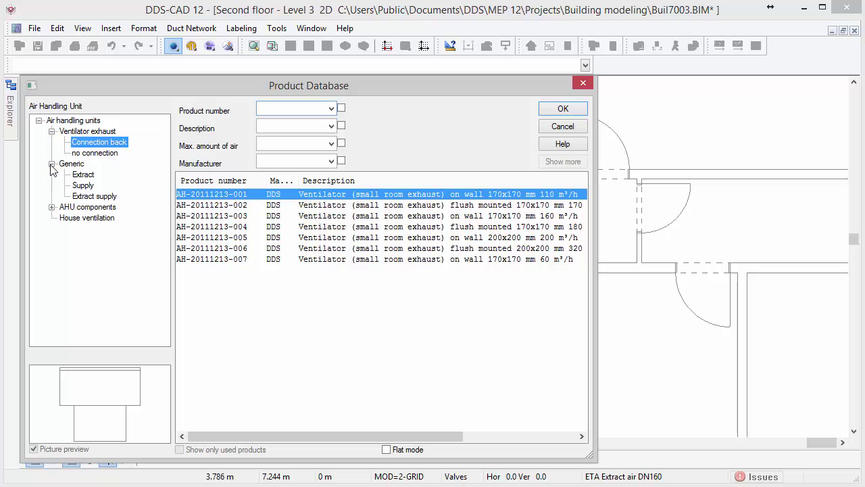
click(76, 197)
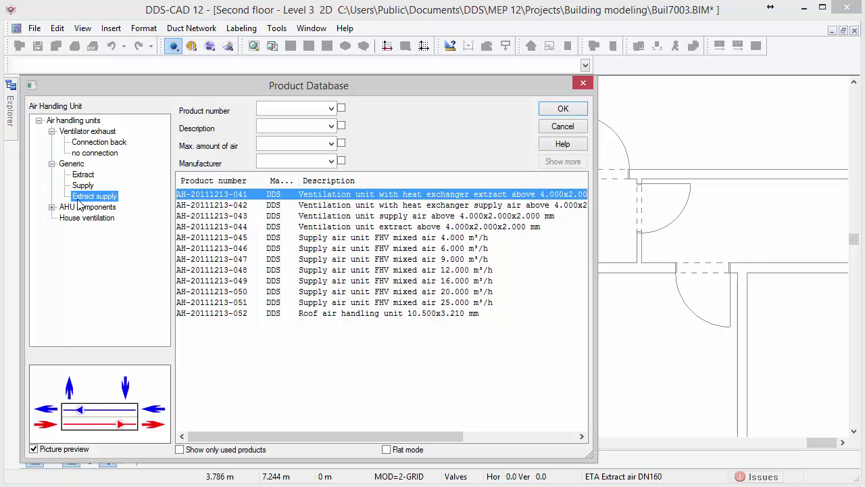
click(294, 241)
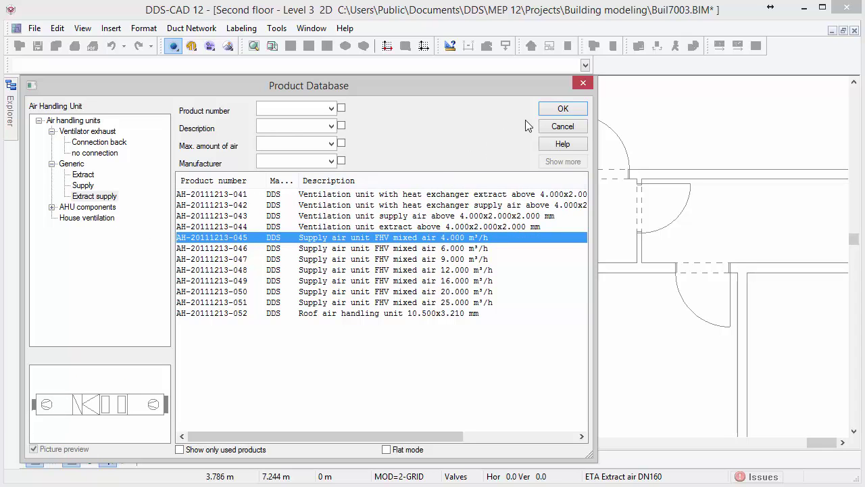
click(542, 113)
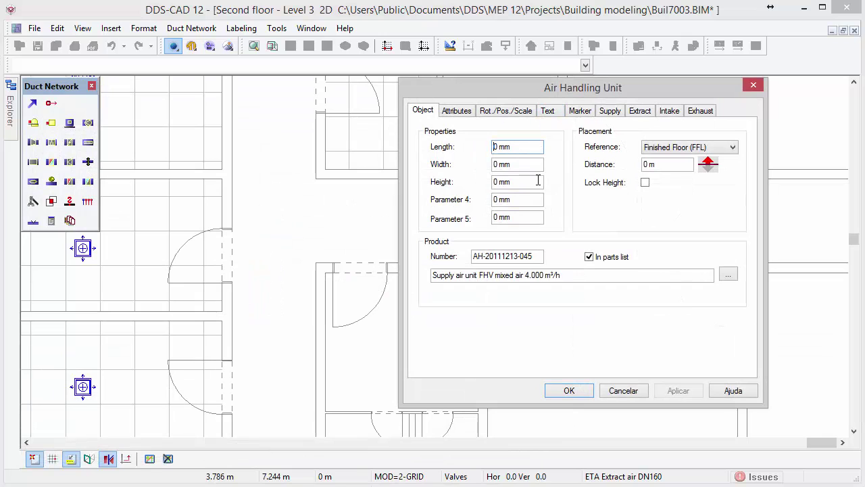
click(553, 392)
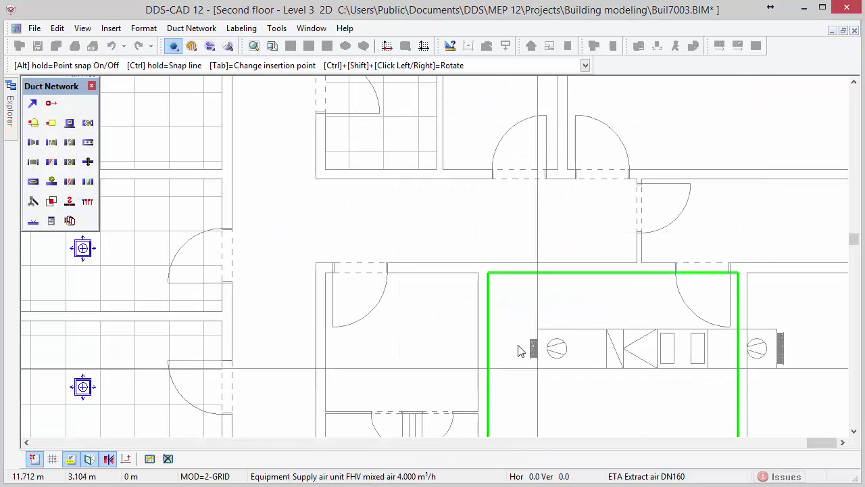
Rotate the supply air unit 180° and place it in the corridor along the north wall.
ctrl+shift+click(407, 247)
ctrl+shift+click(407, 245)
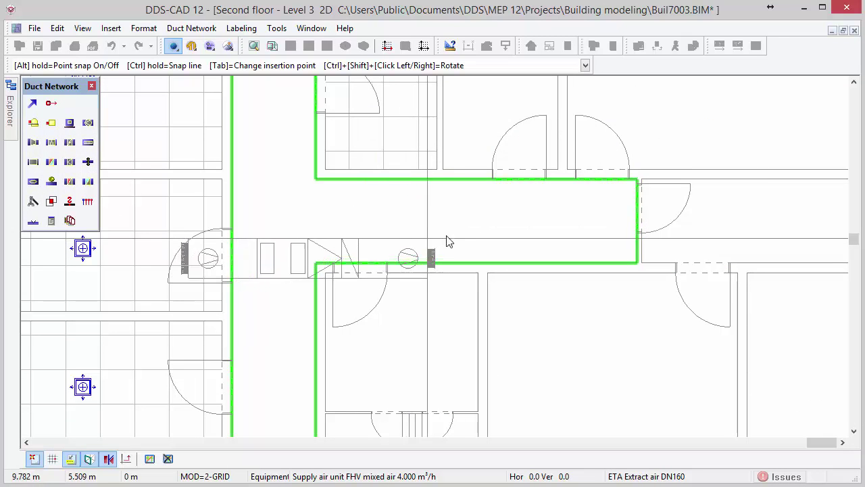
click(575, 187)
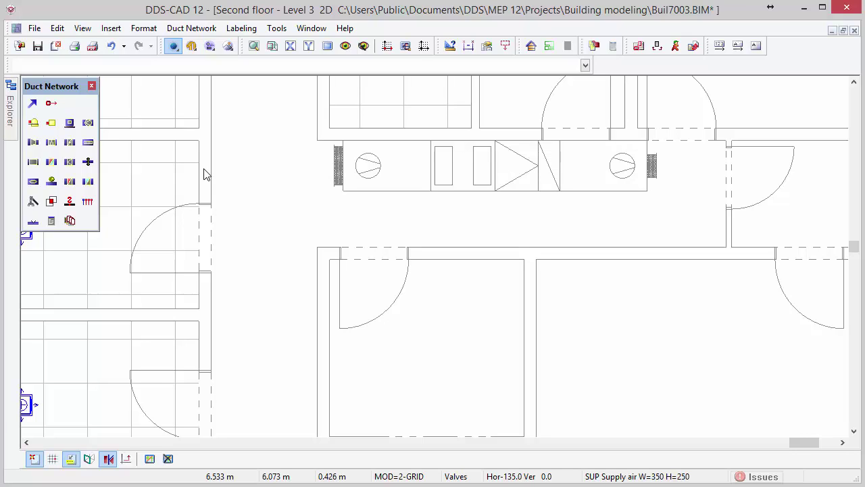
click(34, 104)
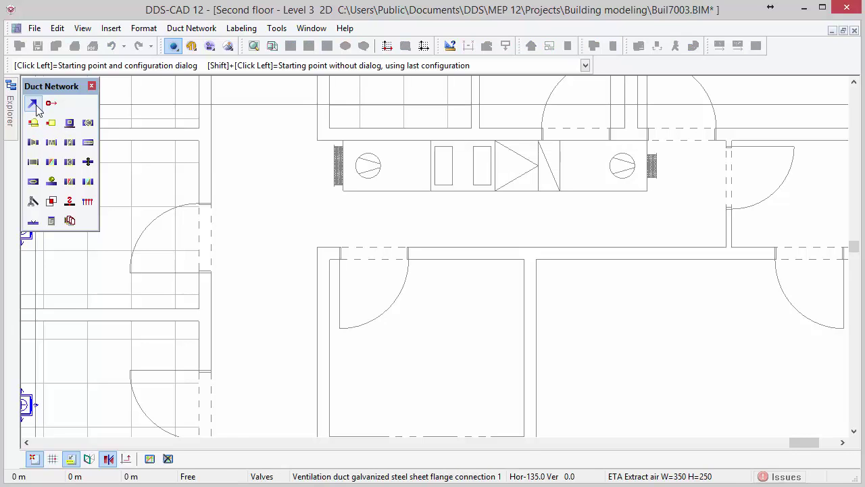
click(664, 172)
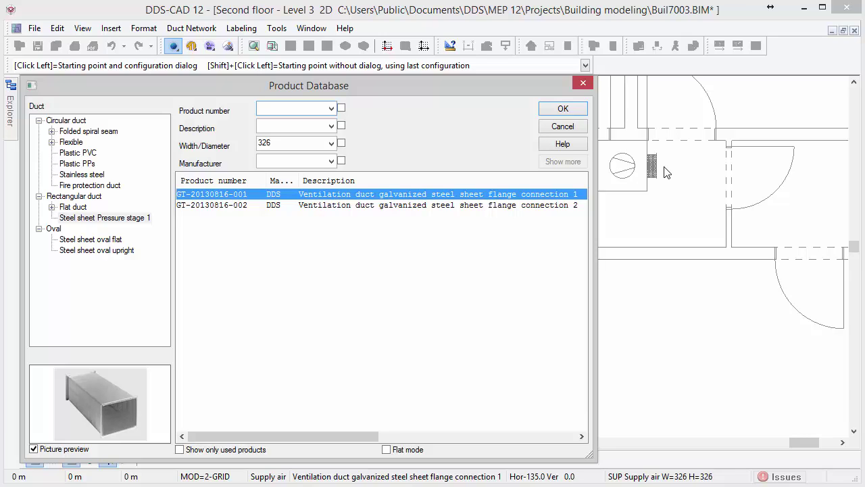
click(562, 108)
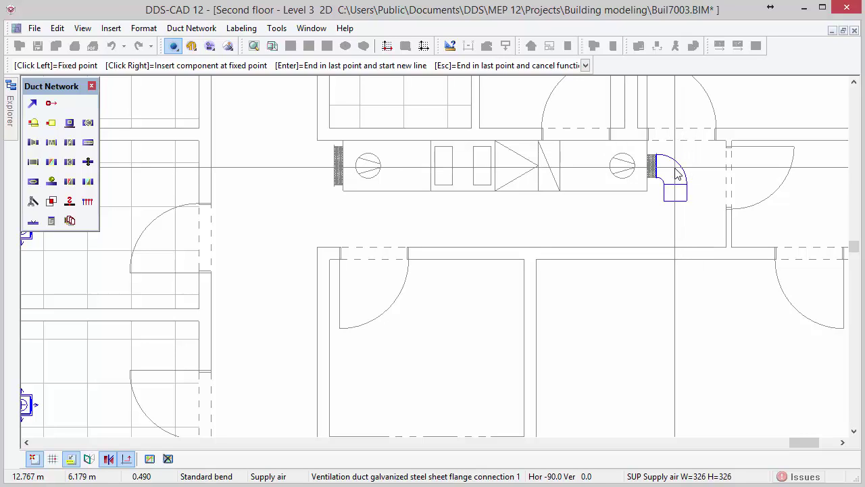
Insert a reducer at the start of the supply duct with outlet dimensions d 350 mm and c 250 mm.
right_click(675, 167)
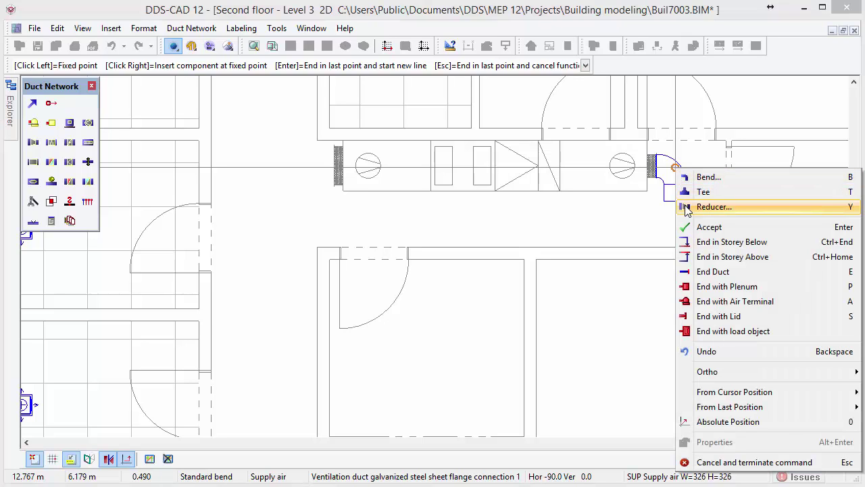
click(710, 207)
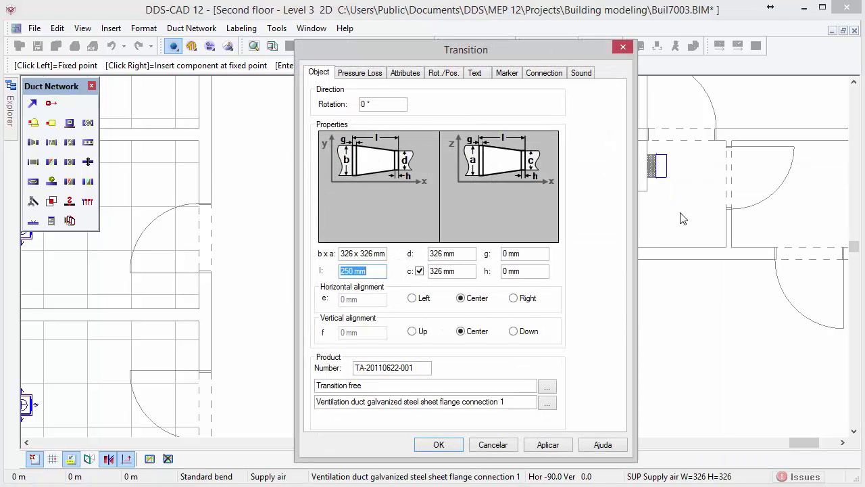
click(466, 254)
drag(466, 256, 428, 271)
text(350)
text(250)
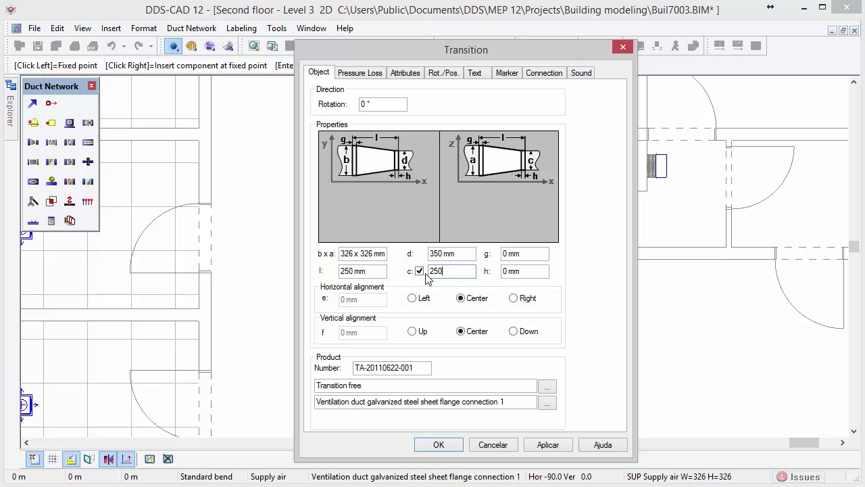
click(419, 448)
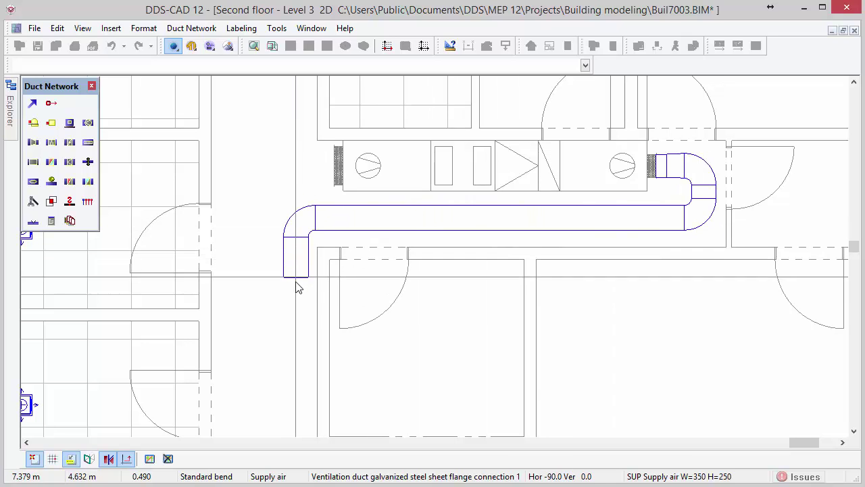
Route the supply air duct west into the room across the corridor and end it in the storey below.
right_click(178, 298)
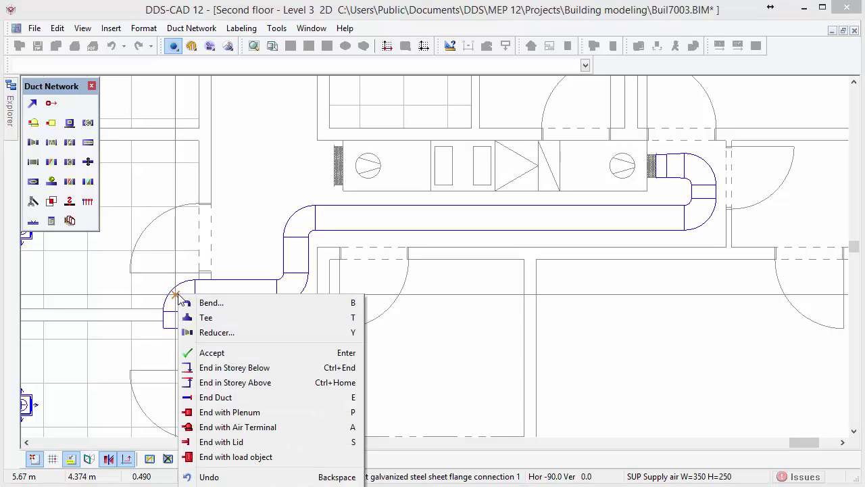
click(273, 371)
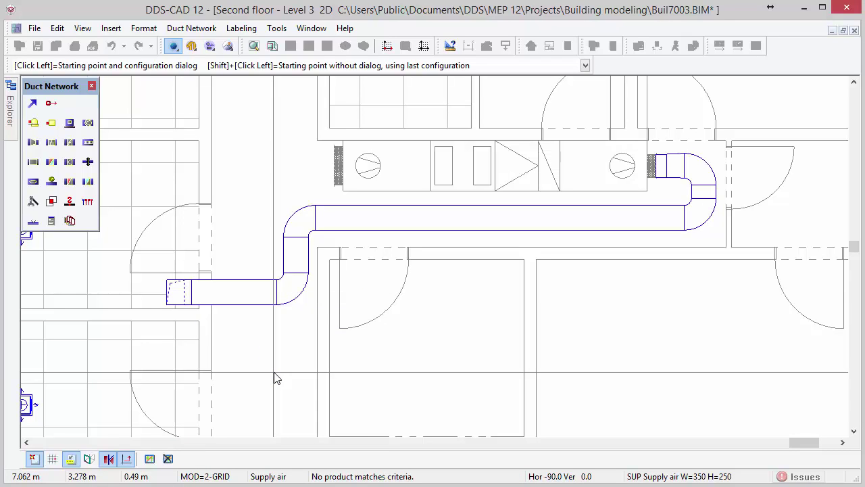
click(327, 165)
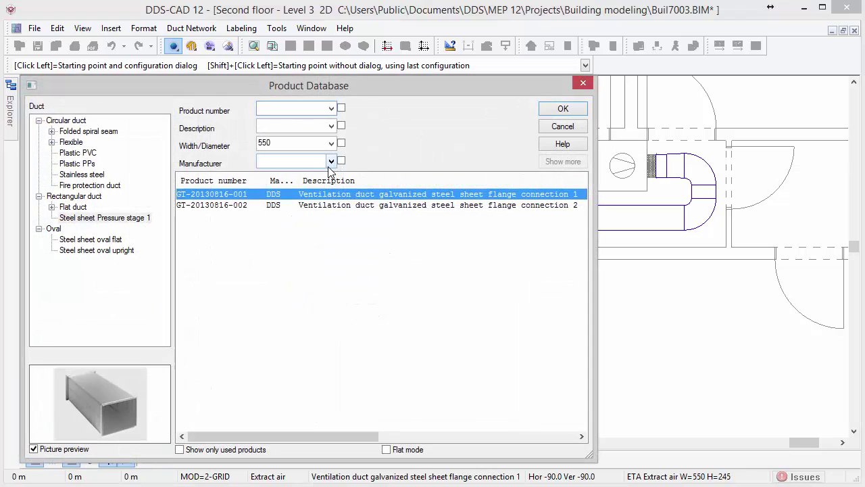
click(562, 109)
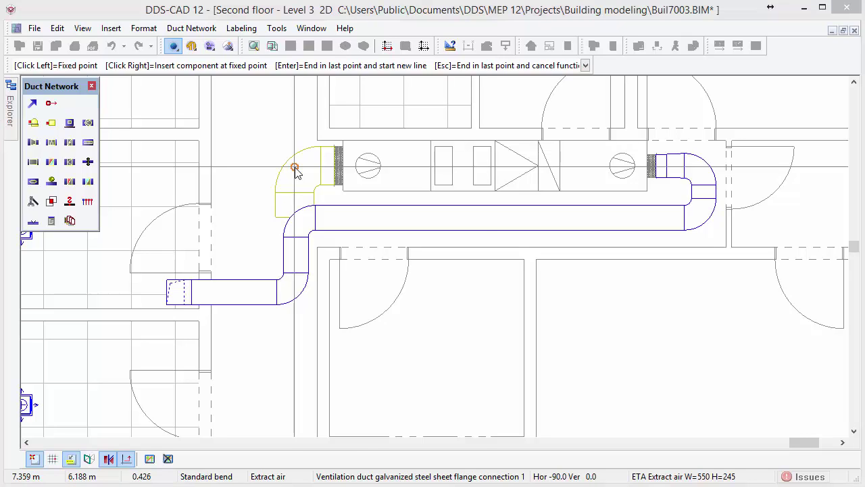
right_click(296, 172)
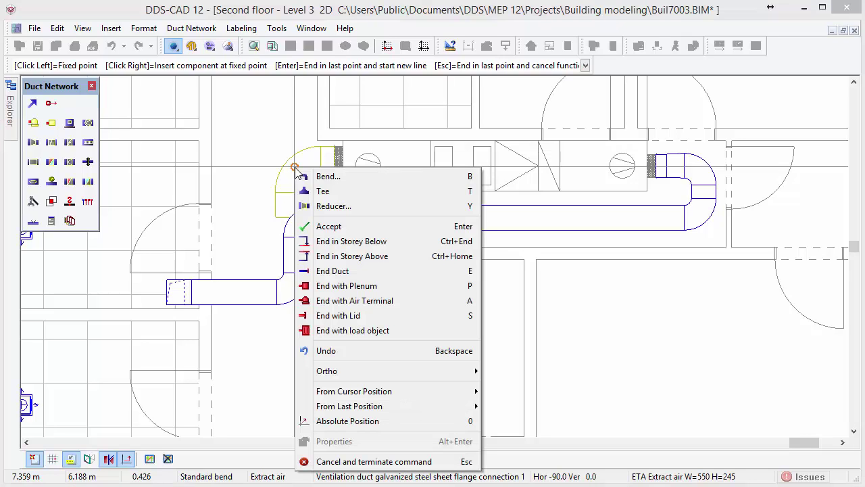
click(346, 206)
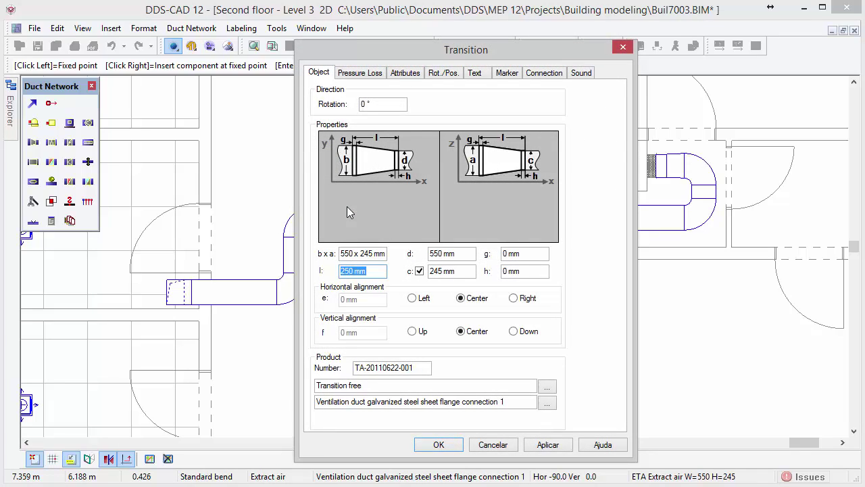
click(451, 253)
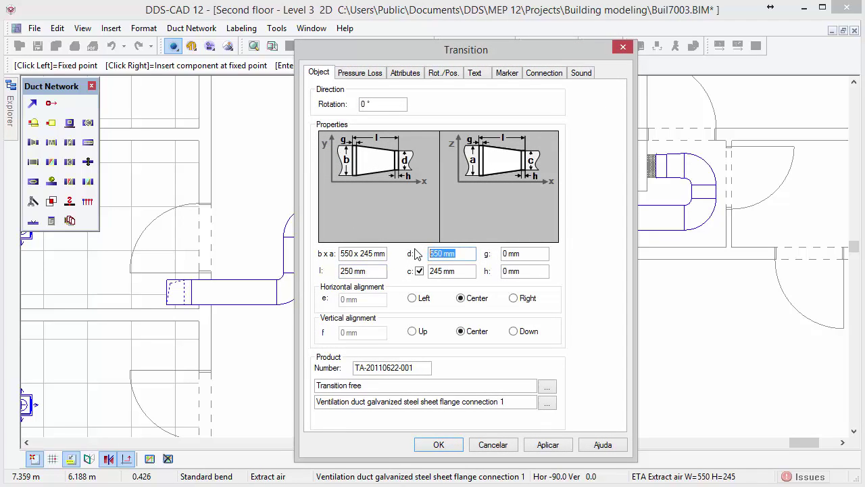
text(350)
click(464, 270)
text(250)
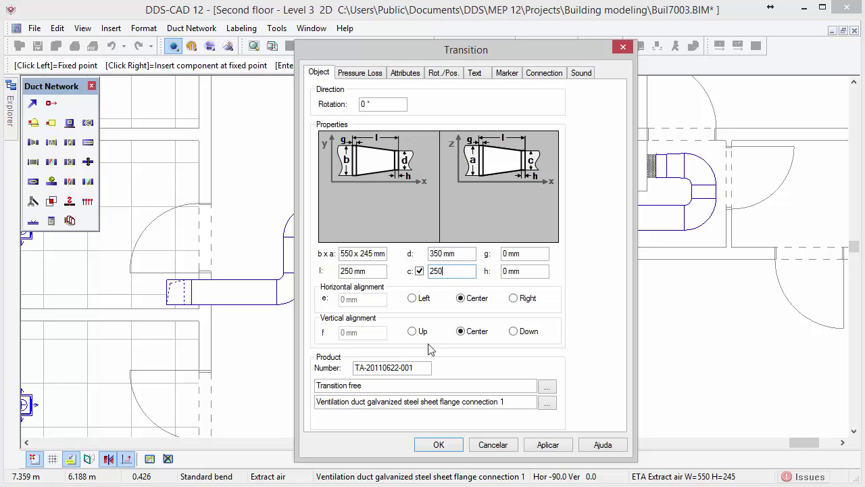
click(439, 445)
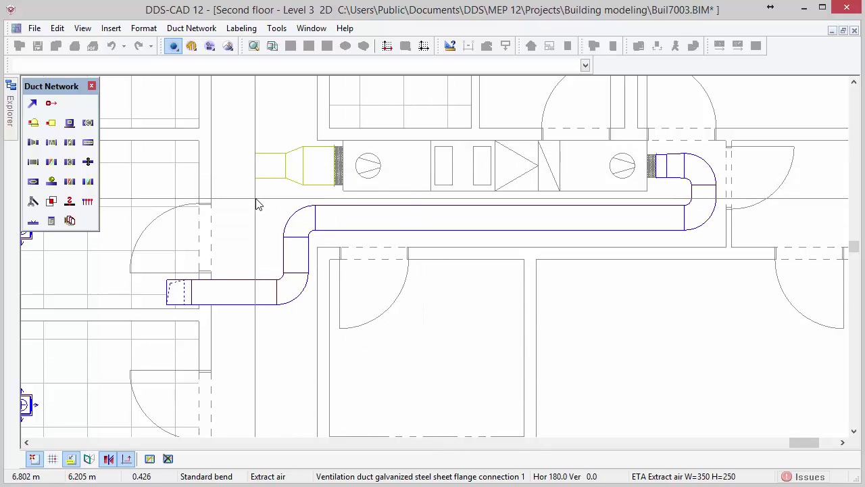
Route the extract air duct west, turn it south beside the supply duct's end, and end it in the storey below.
click(150, 171)
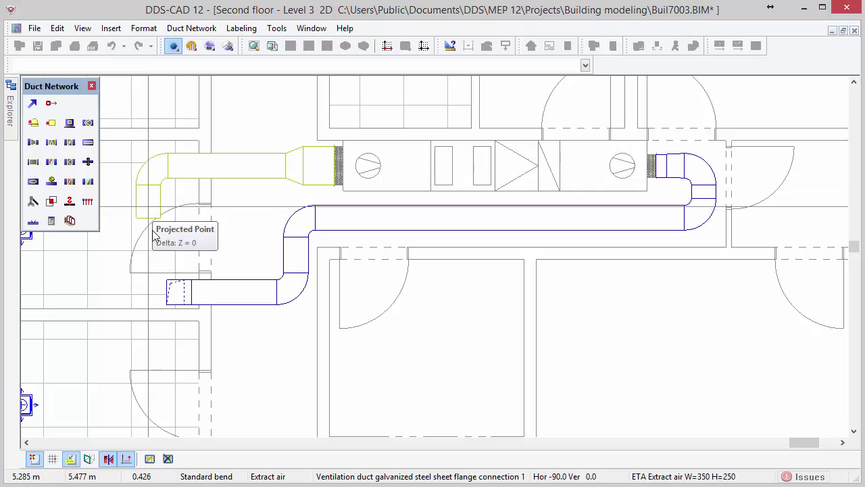
click(167, 294)
right_click(167, 296)
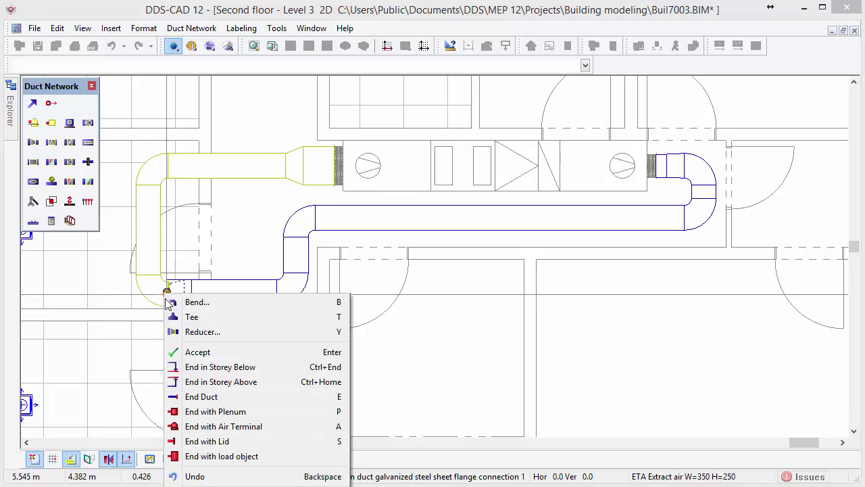
click(269, 367)
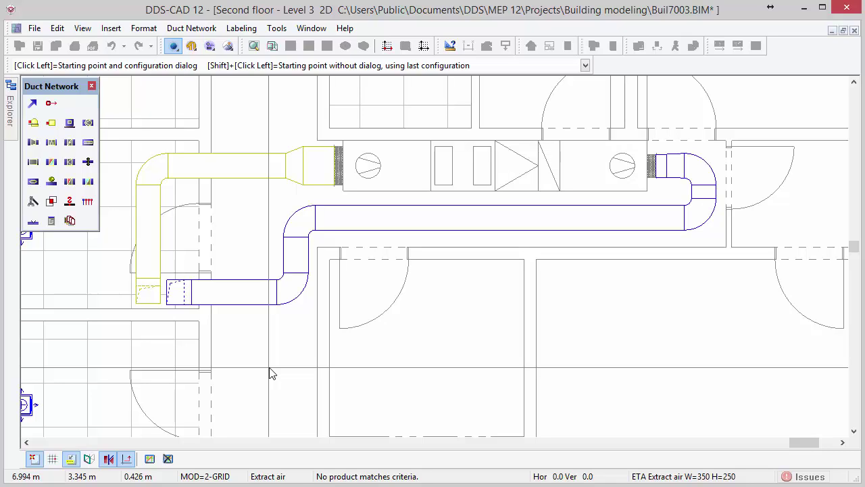
key(Escape)
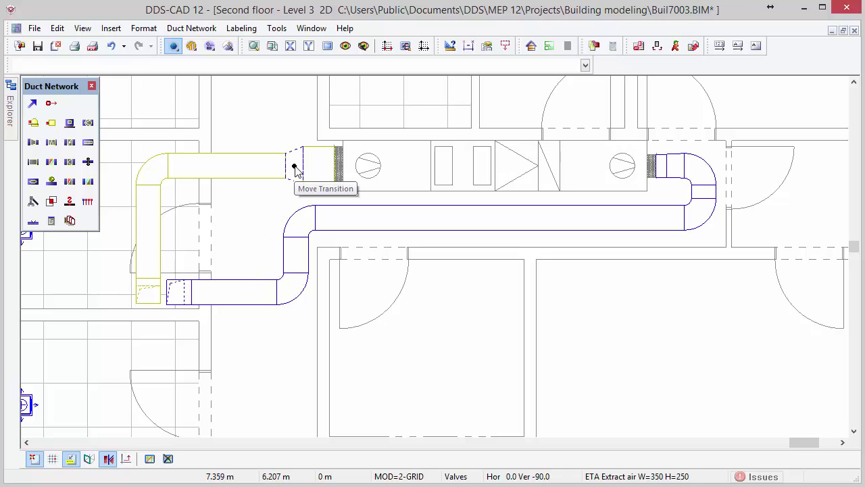
Move the extract and supply air reducers up against the air handling unit's connections.
click(295, 169)
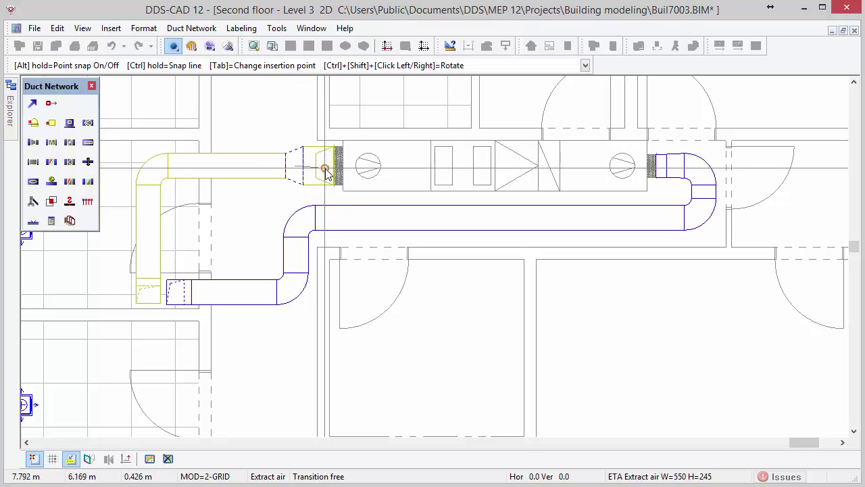
click(325, 170)
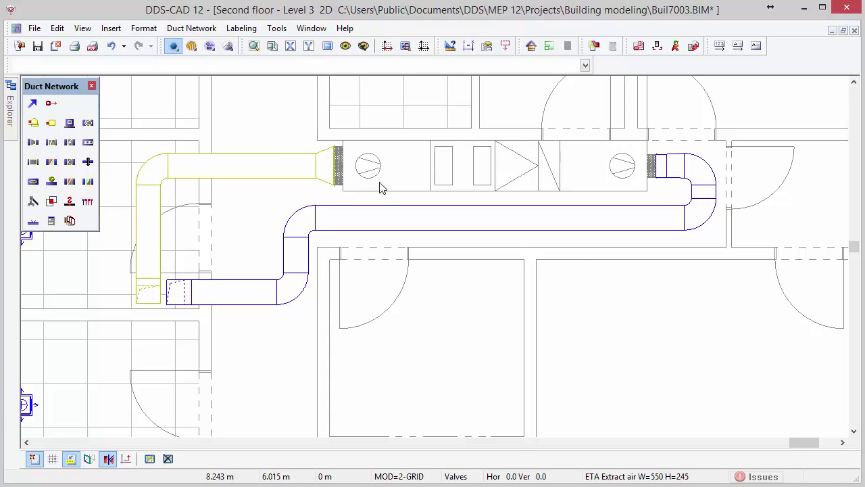
click(674, 168)
click(663, 169)
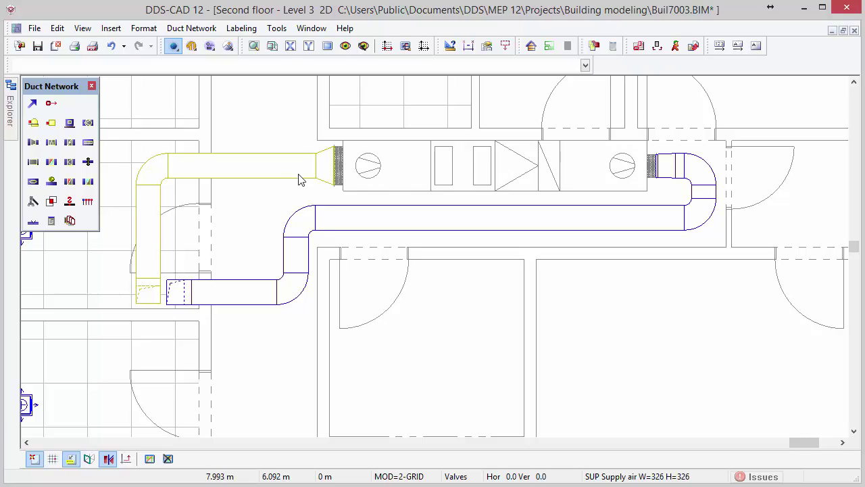
Insert a rectangular silencer 1.000 mm (AT72-1000) into the long straight supply duct south of the air handling unit.
click(52, 143)
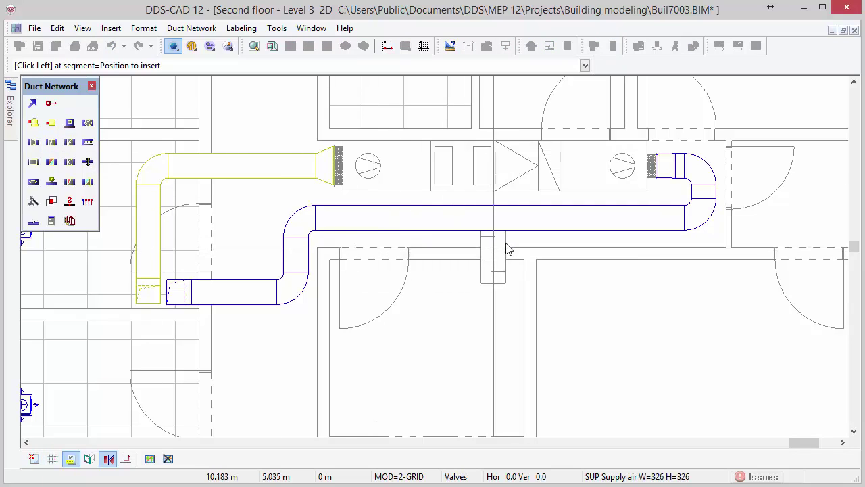
click(541, 229)
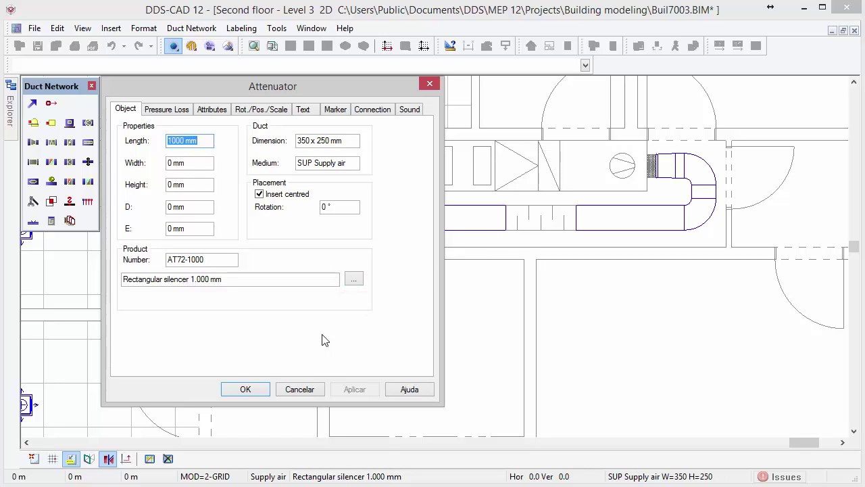
click(261, 391)
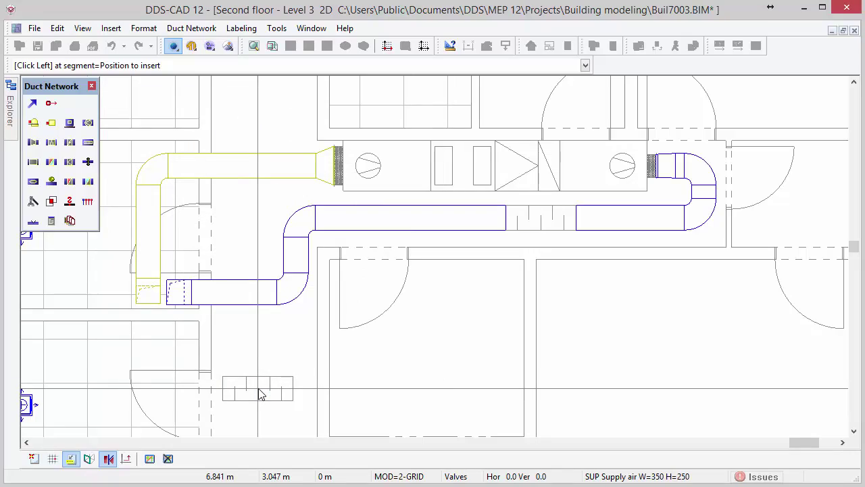
key(Escape)
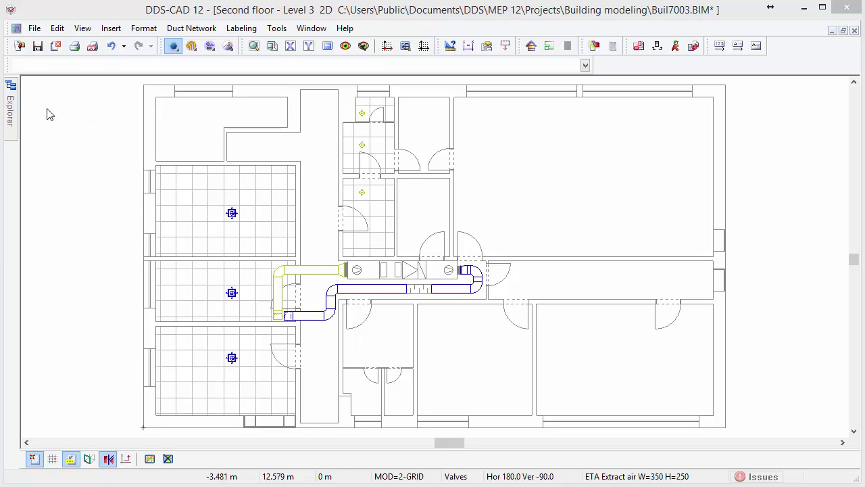
Open the first floor 2D model at the supply and extract duct connections coming from the storey above.
mouse_move(12, 115)
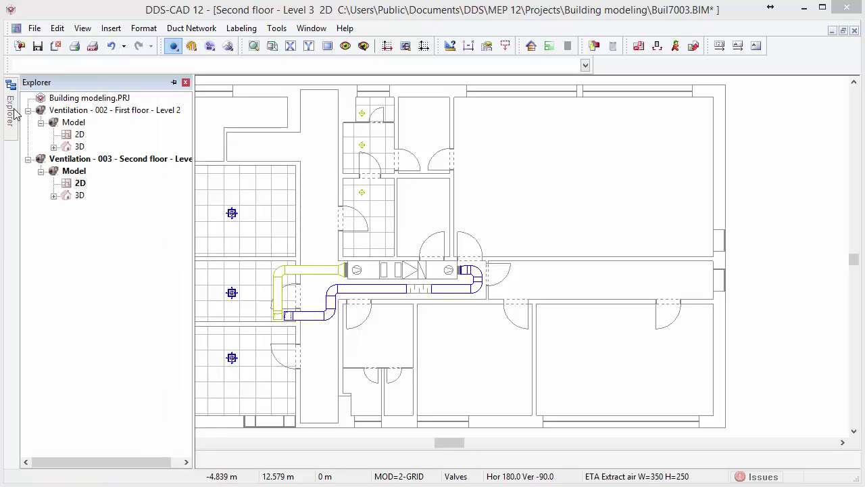
double_click(79, 135)
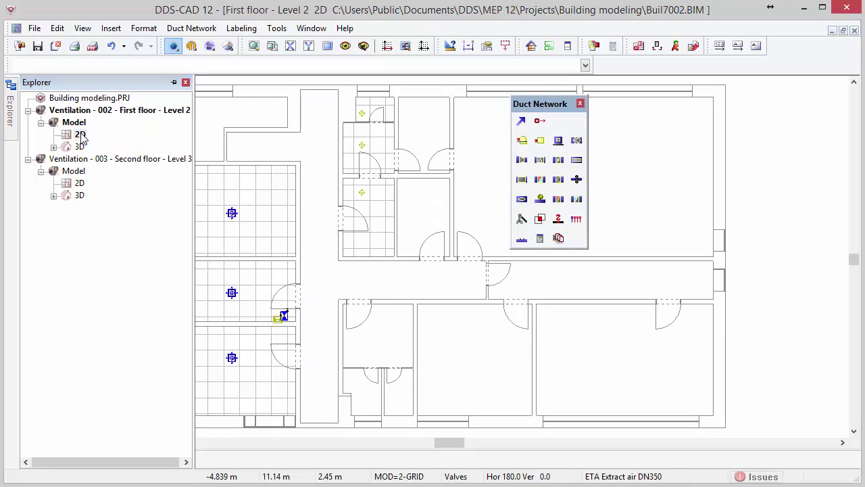
drag(245, 283, 325, 338)
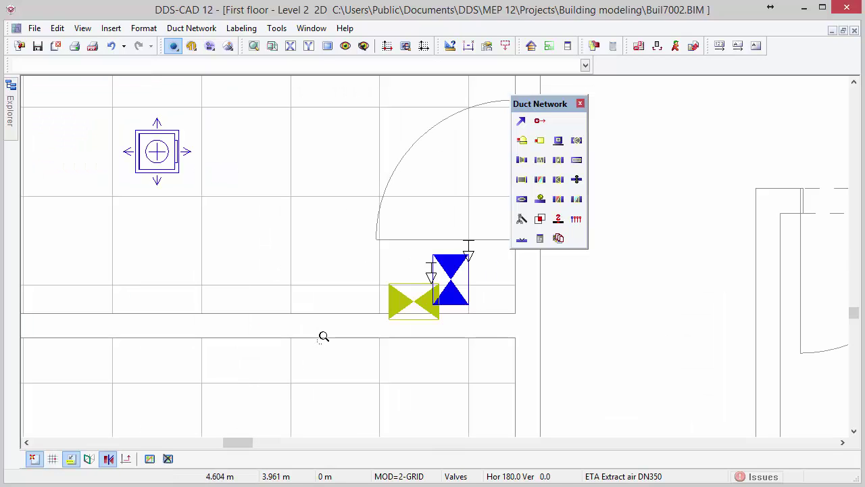
Continue the supply and extract air ducts from the storey above vertically down to the first floor's floor level.
click(524, 123)
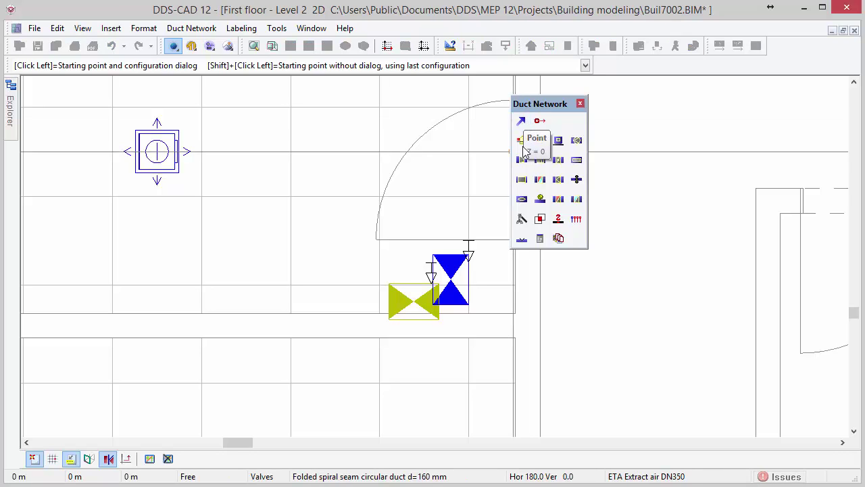
click(470, 282)
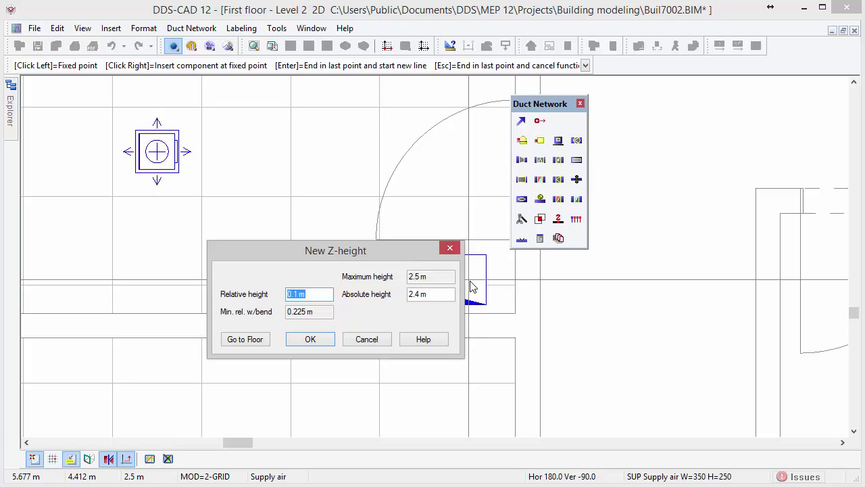
click(262, 342)
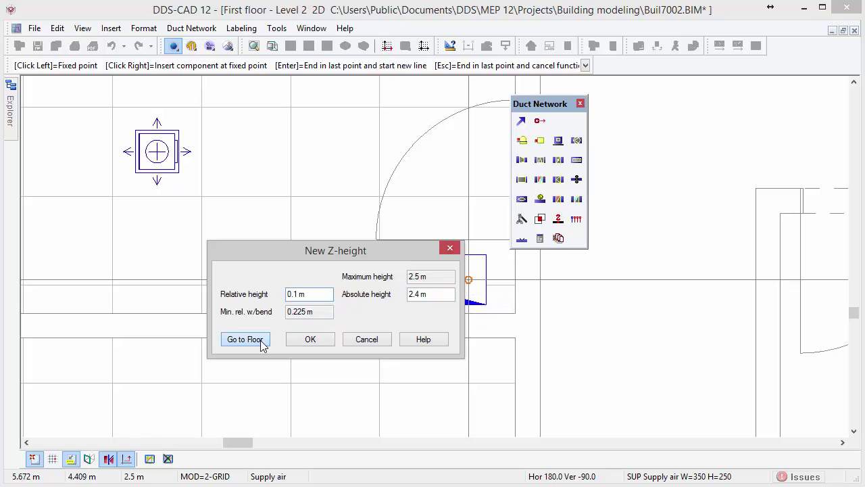
click(262, 342)
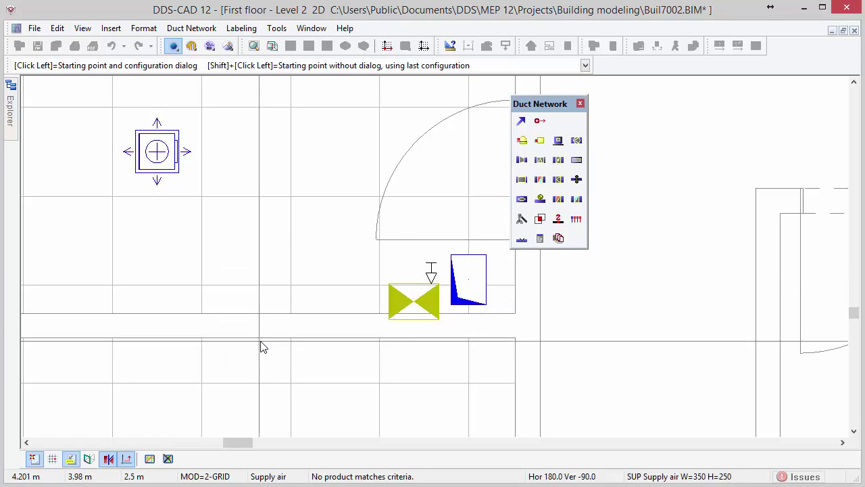
click(414, 286)
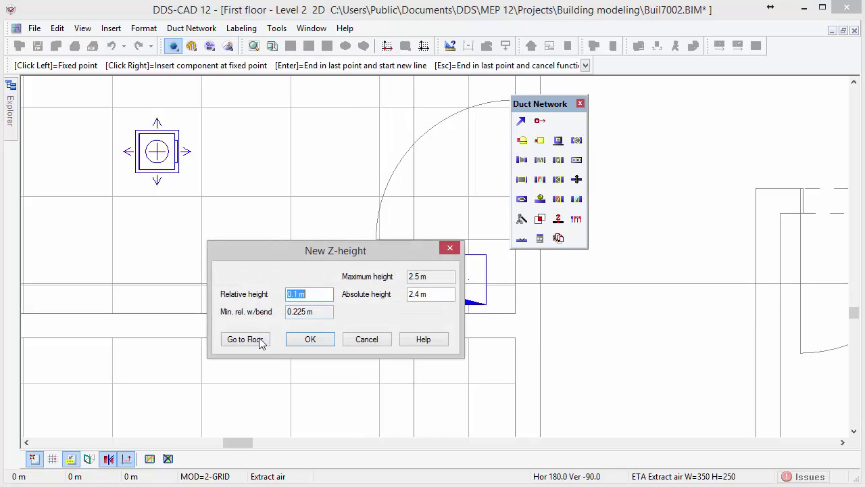
click(258, 343)
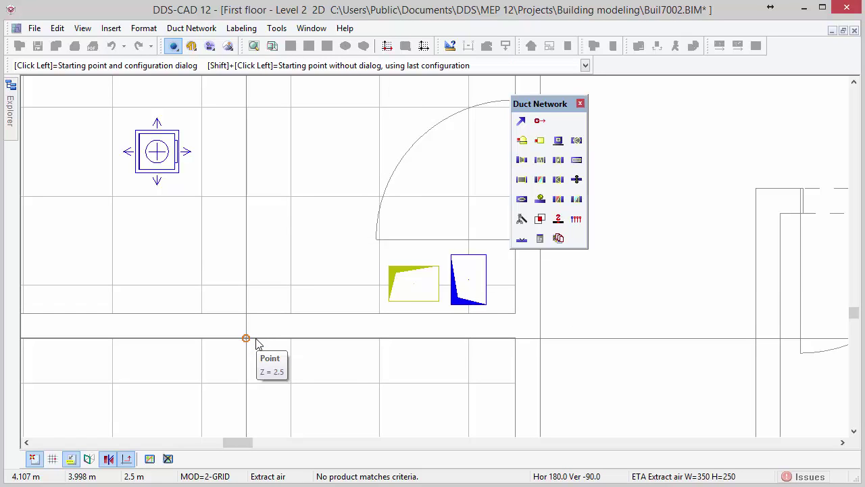
Place a tee on the vertical supply air duct at an absolute height of 2.35 m.
click(470, 280)
click(440, 294)
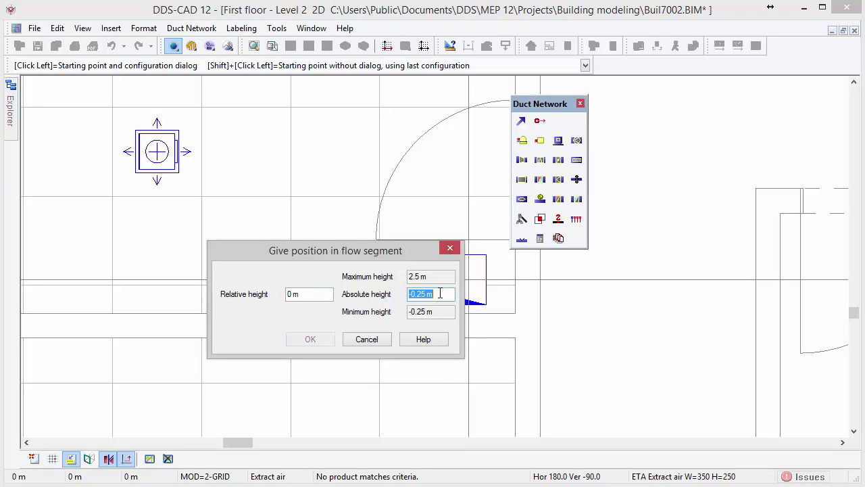
text(2.35)
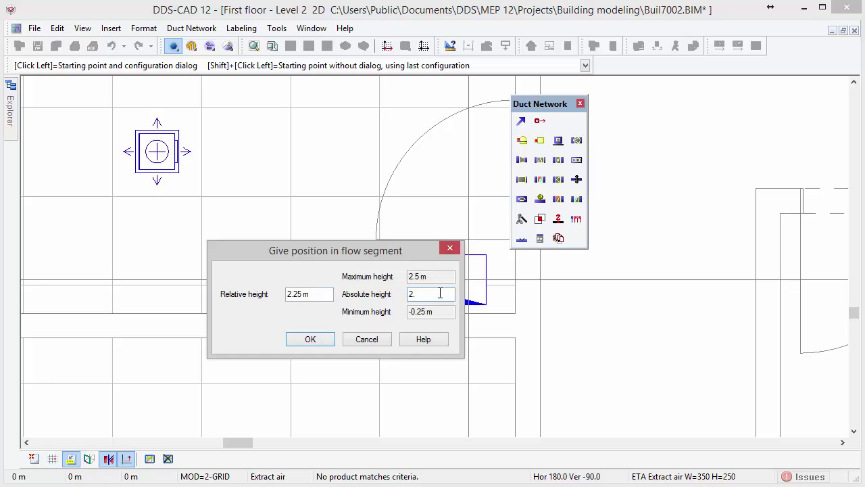
click(330, 341)
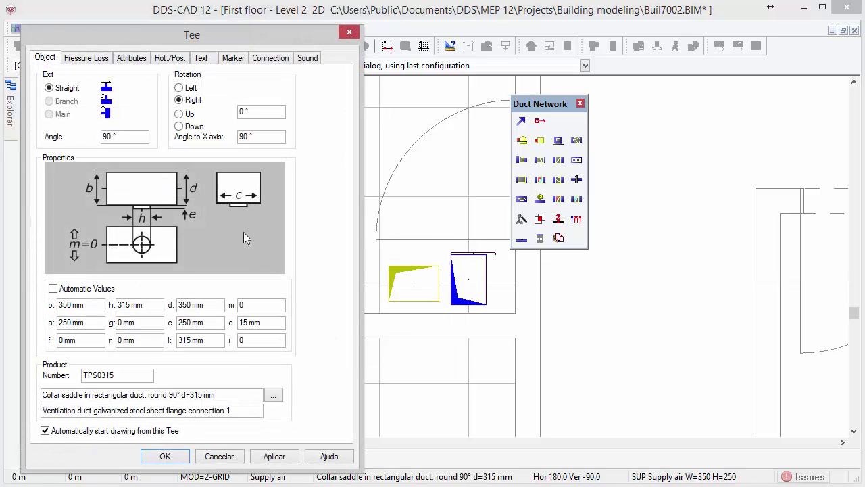
Set the tee's rotation to Down and its product to the rectangular Tee part GT004.
click(180, 128)
click(273, 395)
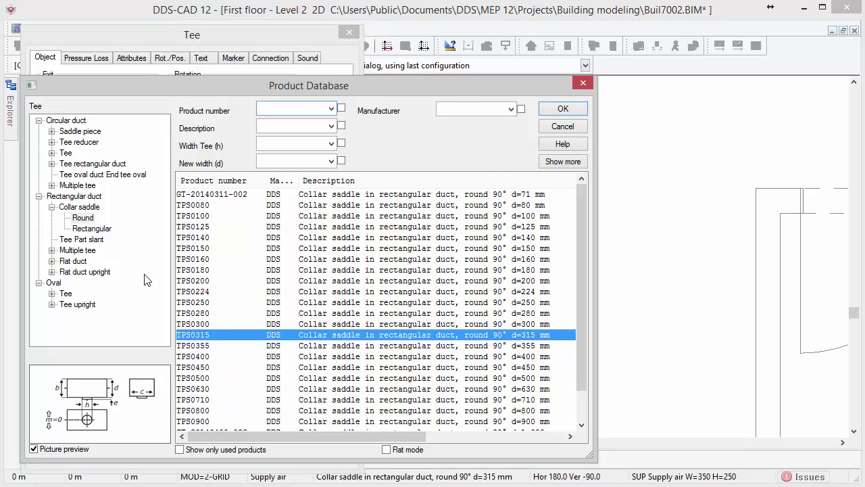
click(104, 241)
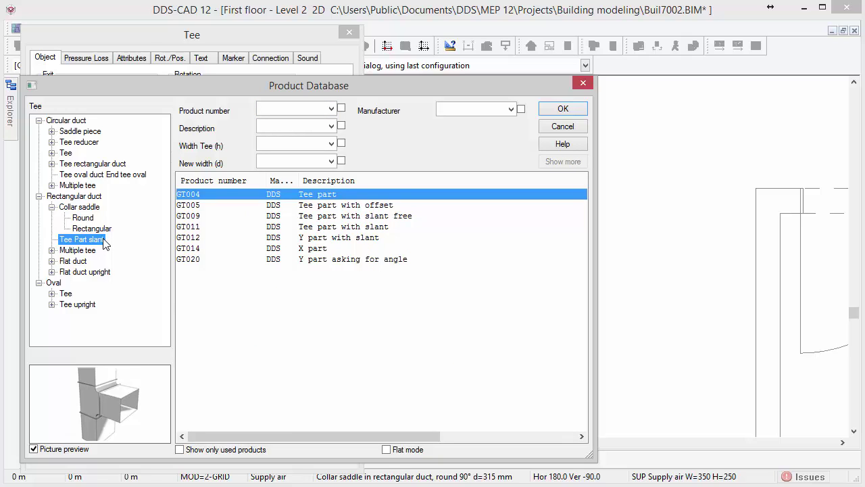
click(561, 110)
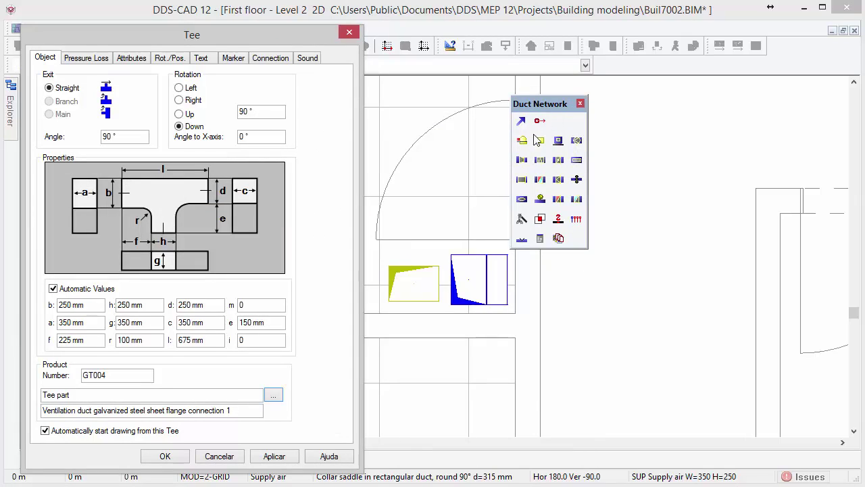
click(186, 458)
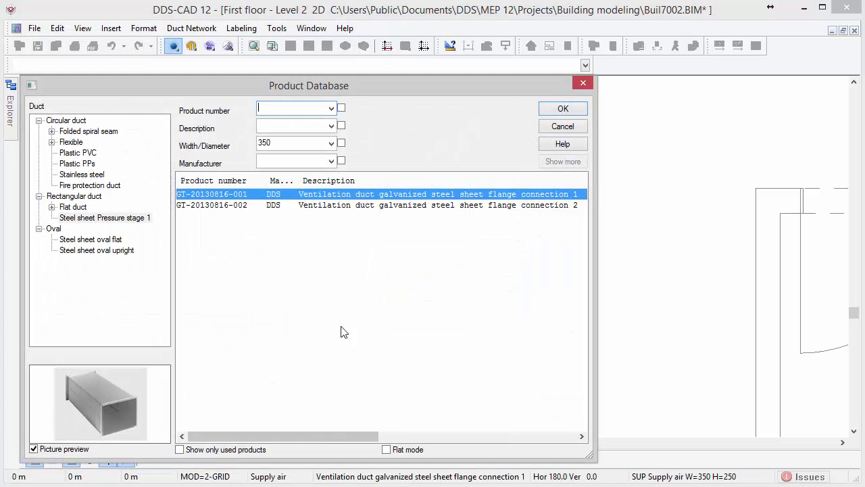
click(561, 109)
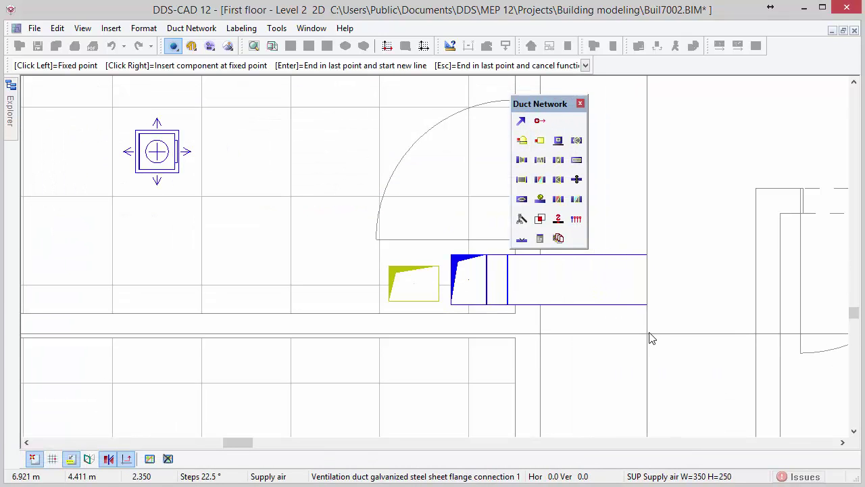
scroll(650, 340, down, 4)
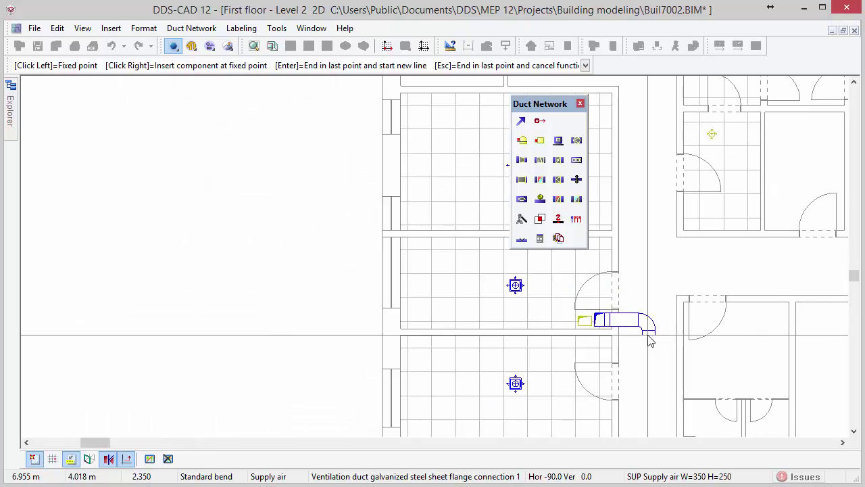
mouse_move(650, 340)
middle_down()
mouse_move(632, 294)
mouse_move(585, 309)
mouse_move(426, 323)
middle_up()
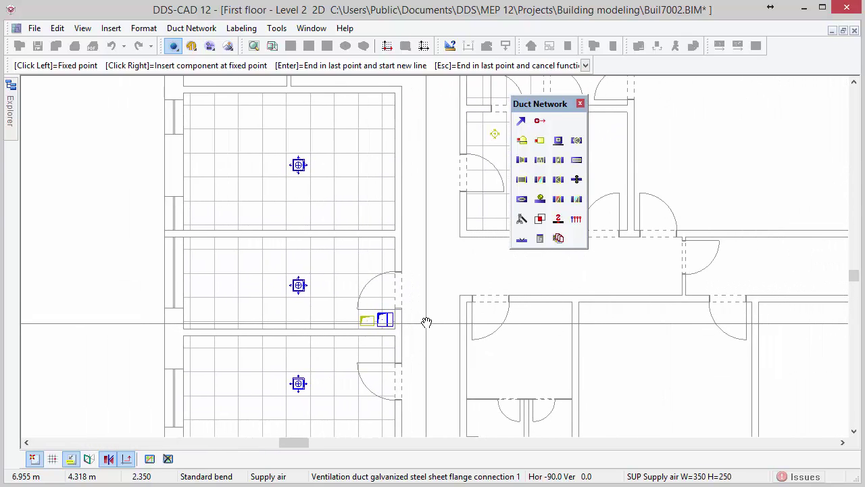
click(433, 217)
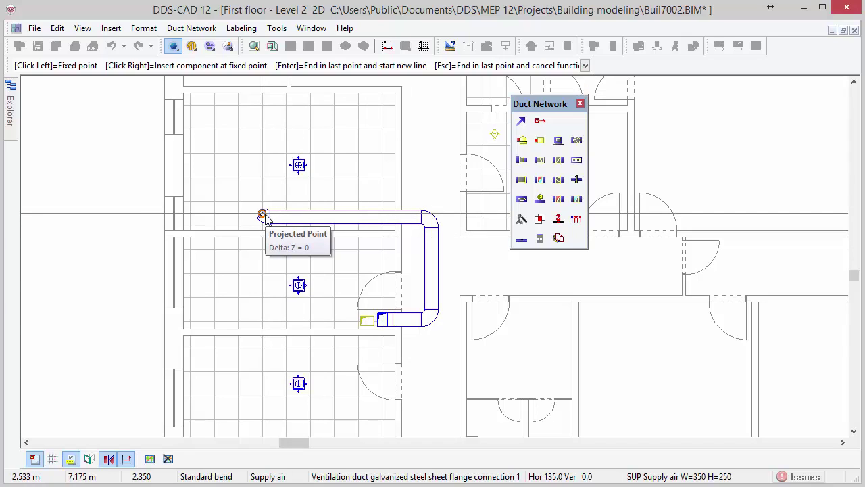
right_click(263, 215)
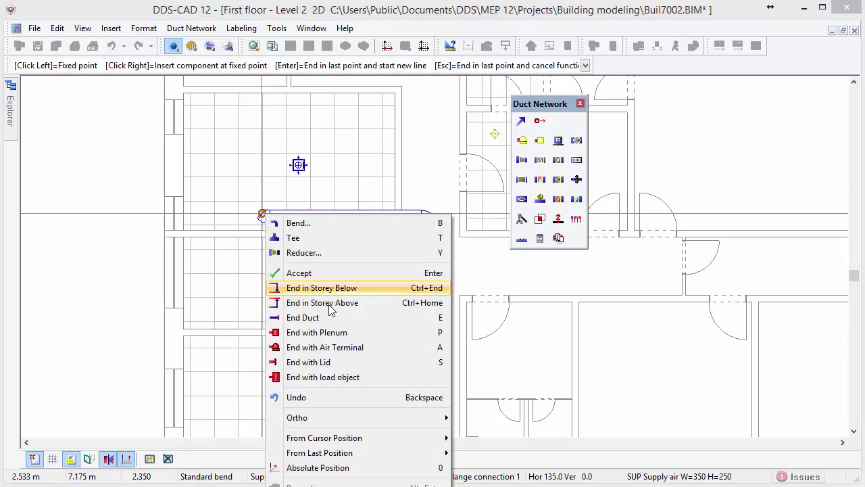
click(363, 362)
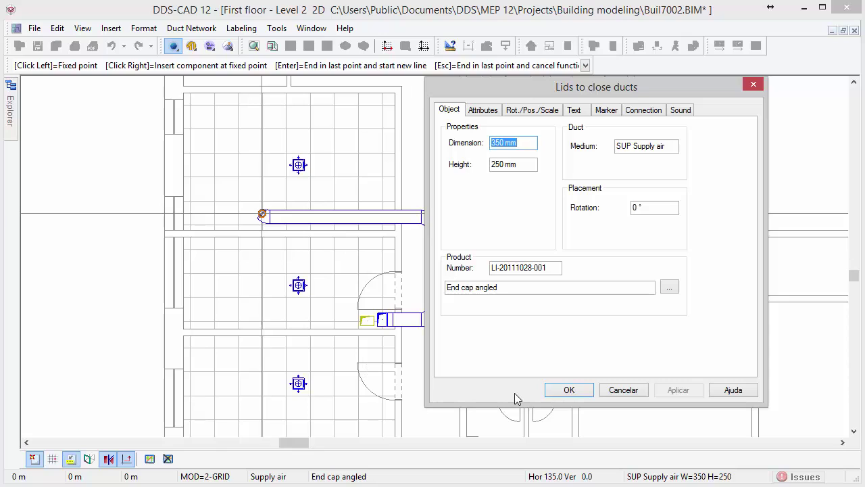
click(568, 391)
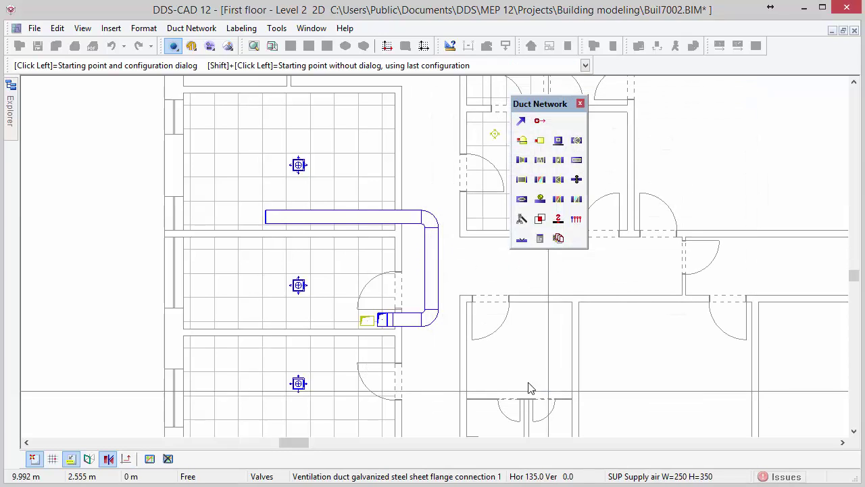
Replace the supply duct's corridor bend beside the riser with a GT004 tee and start a branch in the opposite direction along the corridor.
click(434, 327)
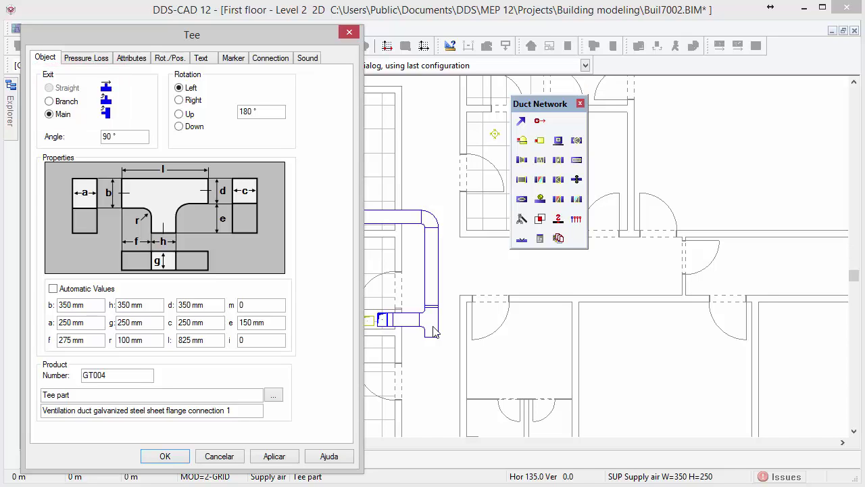
click(165, 457)
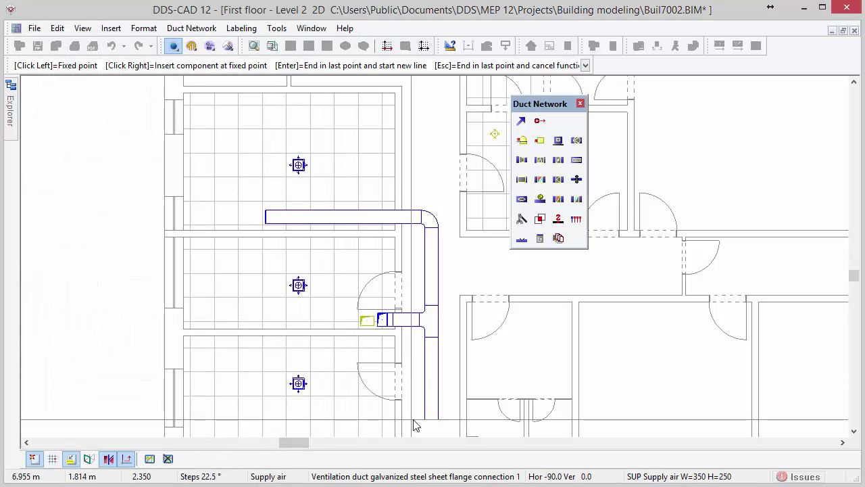
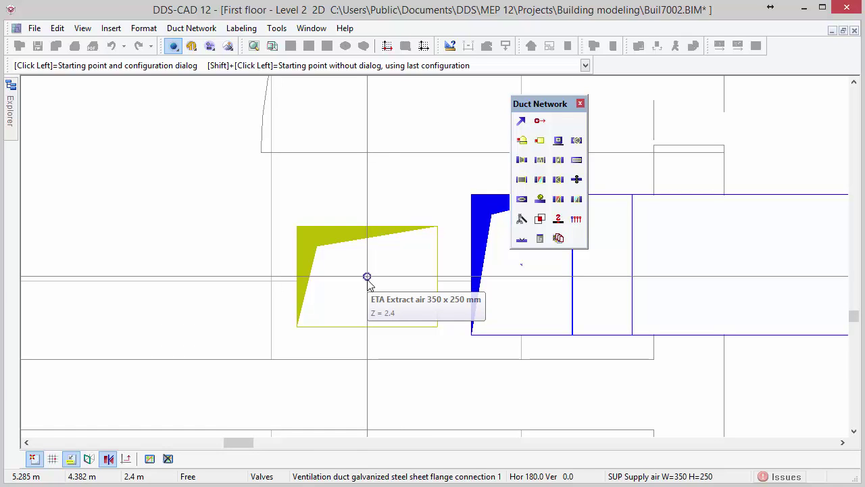
Place a tee on the vertical extract air duct at an absolute height of 2.45 m.
click(367, 278)
click(445, 295)
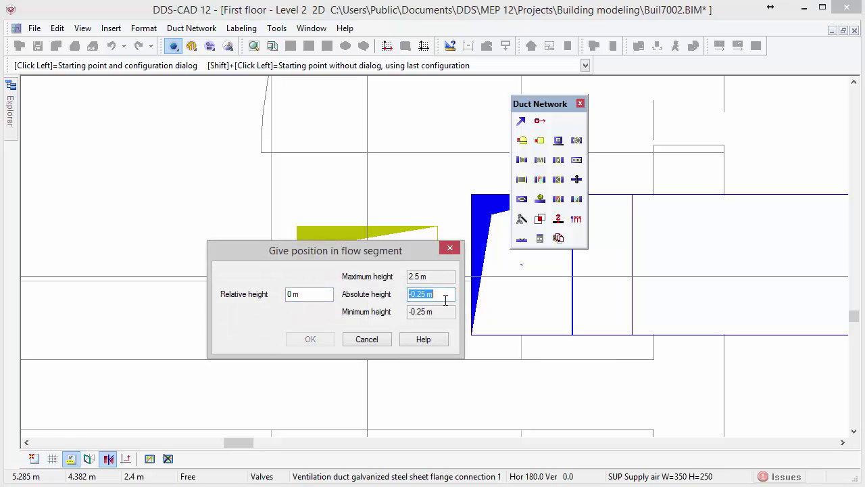
text(2.45)
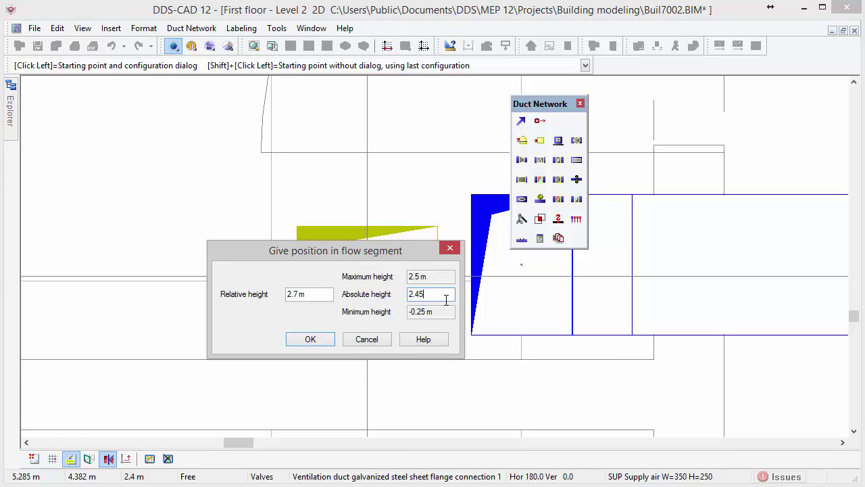
click(310, 338)
key(Return)
mouse_move(401, 350)
middle_down()
mouse_move(546, 338)
mouse_move(518, 375)
middle_up()
click(518, 375)
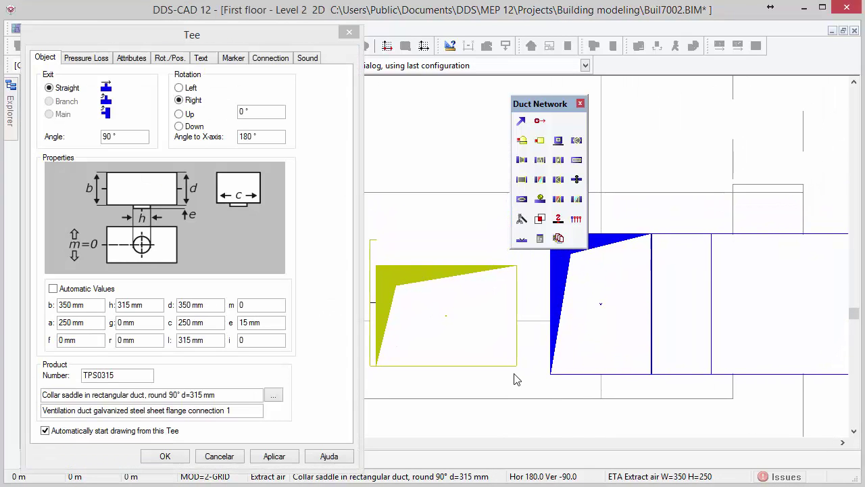
Set the extract tee to Down with 160 mm round collar saddle TPS0160, and use the folded spiral seam circular duct SS8310160.
click(178, 126)
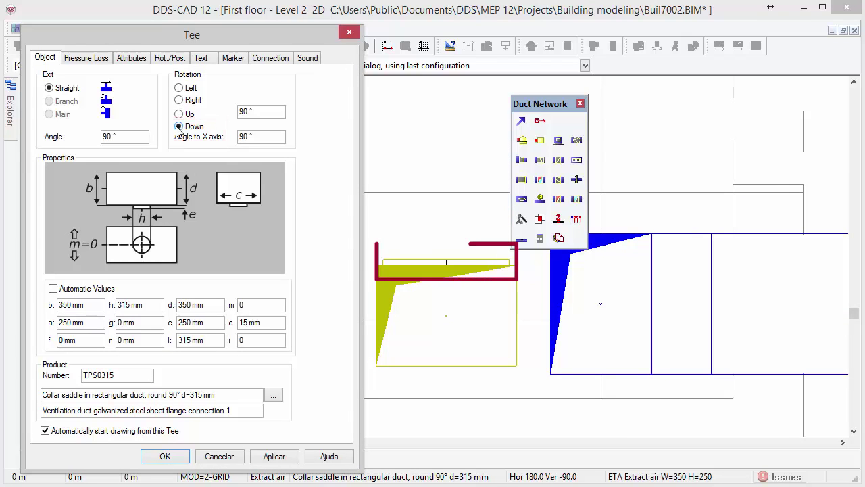
click(274, 395)
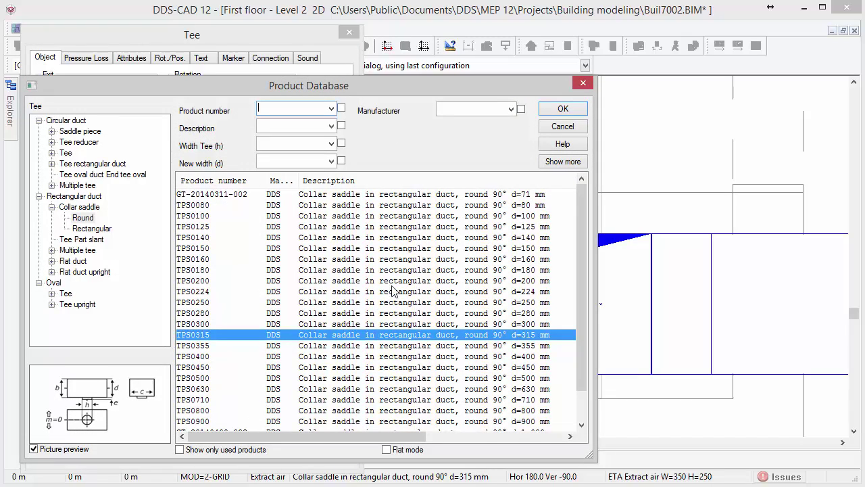
click(418, 259)
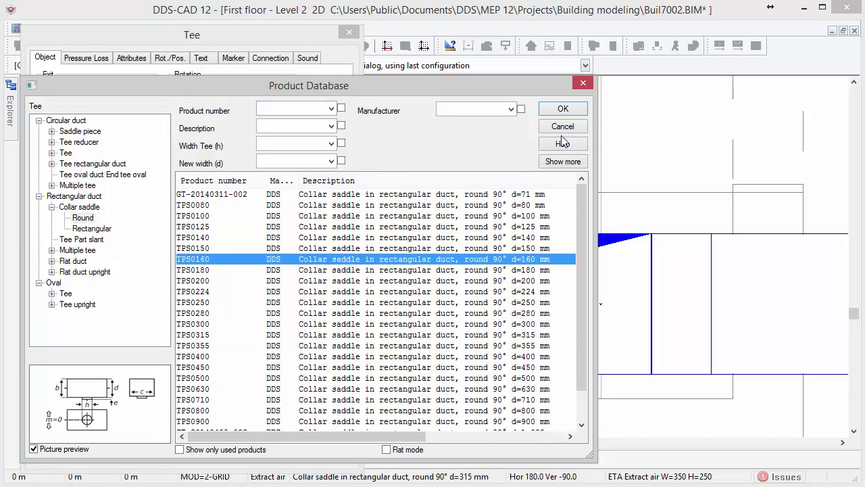
click(582, 112)
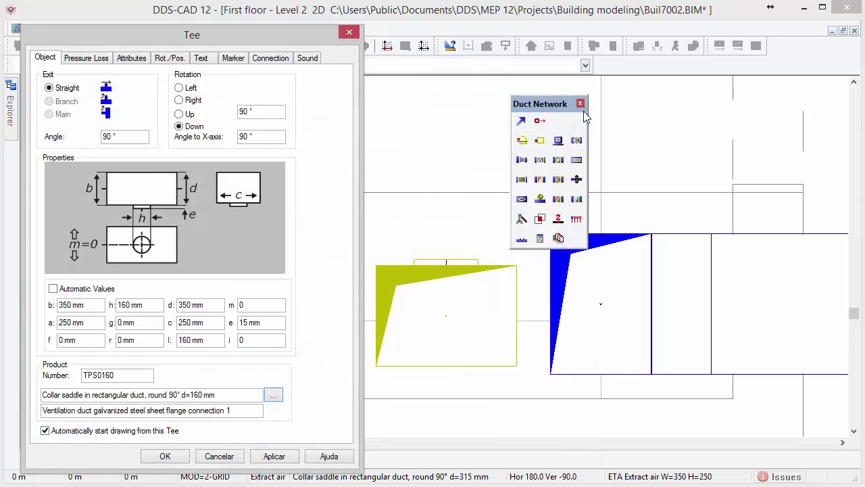
click(162, 456)
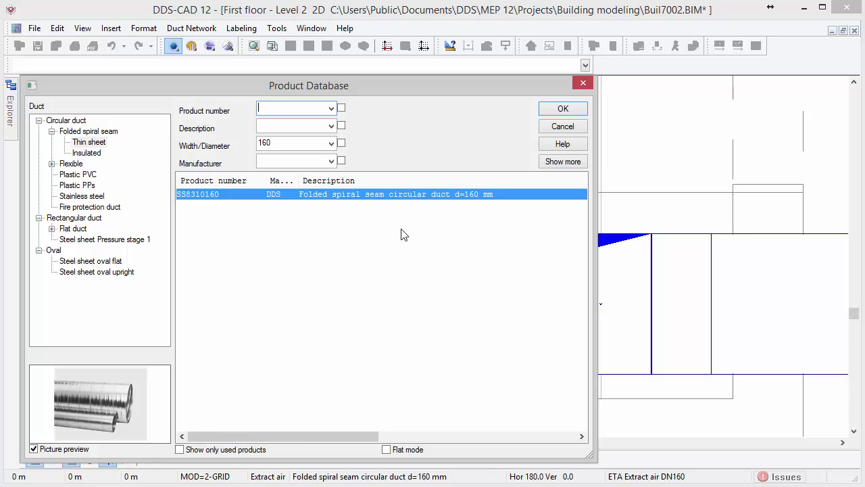
click(560, 109)
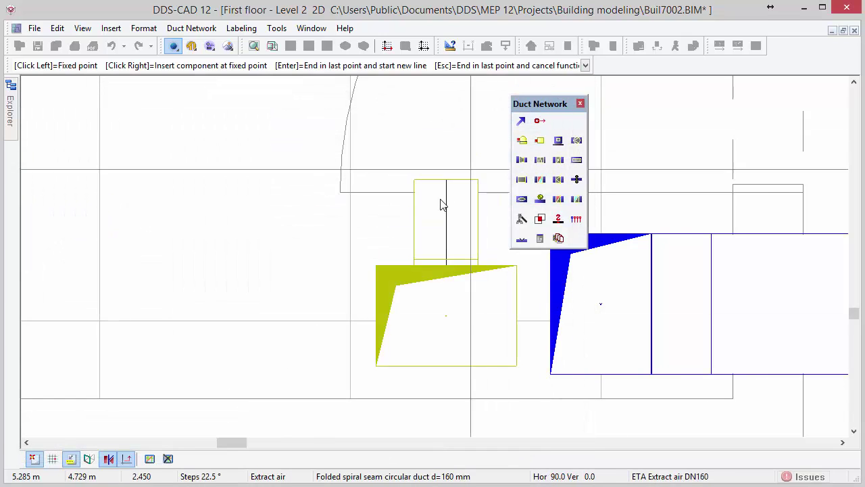
Route the extract duct across the corridor, climbing over the supply duct at 45° with a distance of 0.01 m.
scroll(358, 314, up, 3)
middle_drag(349, 323, 112, 397)
click(142, 312)
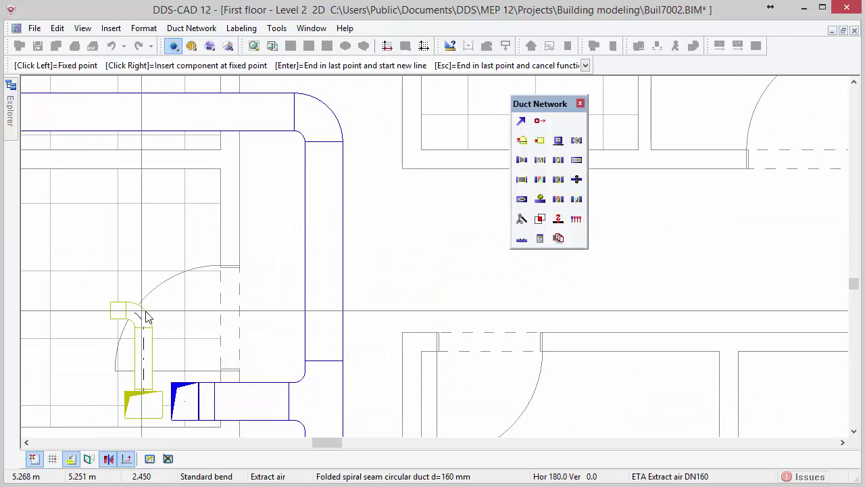
click(325, 315)
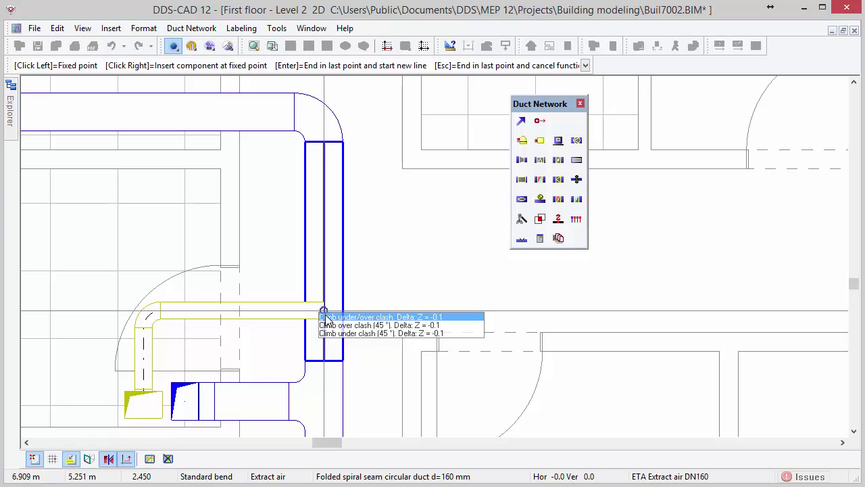
click(459, 318)
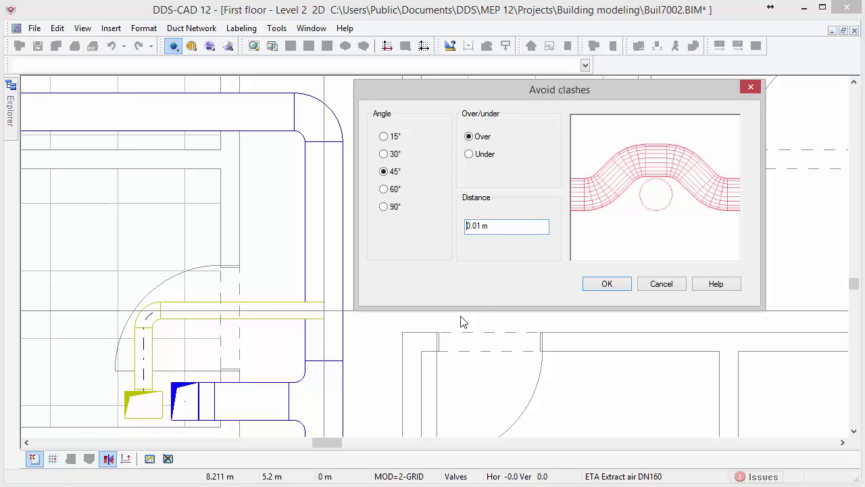
click(597, 288)
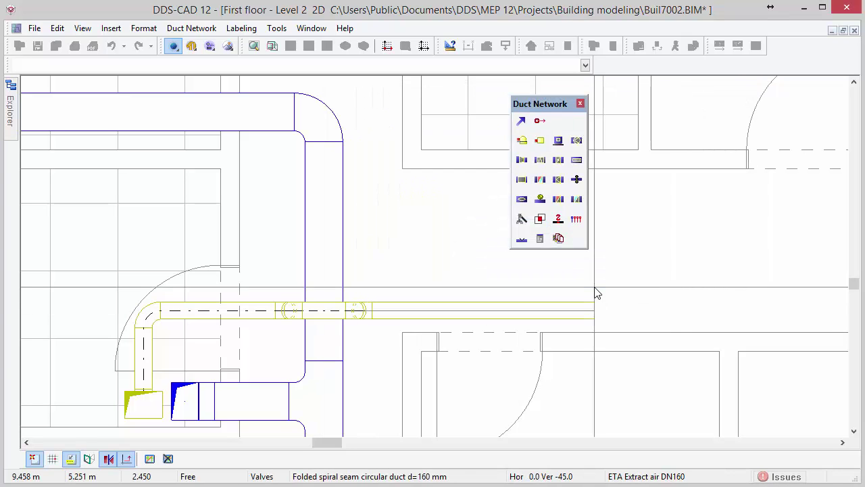
Extend the extract duct past the three extract air terminals to the northernmost room and close it with the End cap circular DN 160.
scroll(607, 295, down, 1)
scroll(608, 295, down, 1)
mouse_move(595, 280)
middle_down()
mouse_move(412, 293)
mouse_move(284, 362)
middle_up()
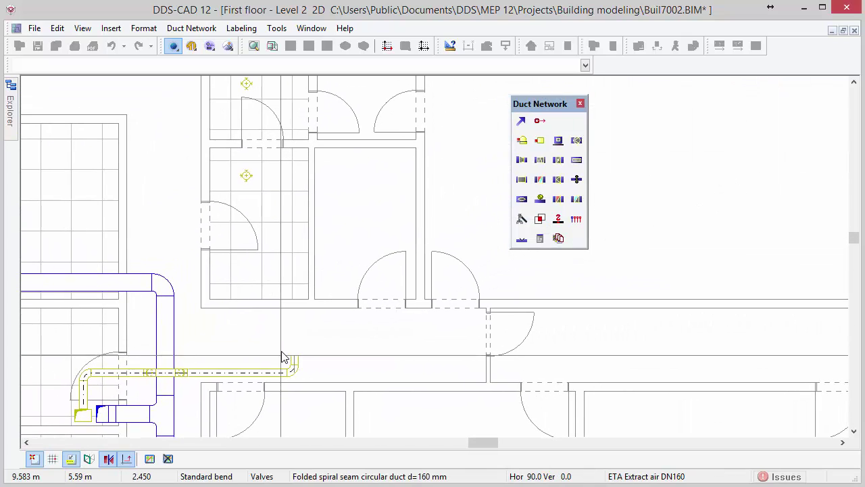
scroll(288, 201, up, 5)
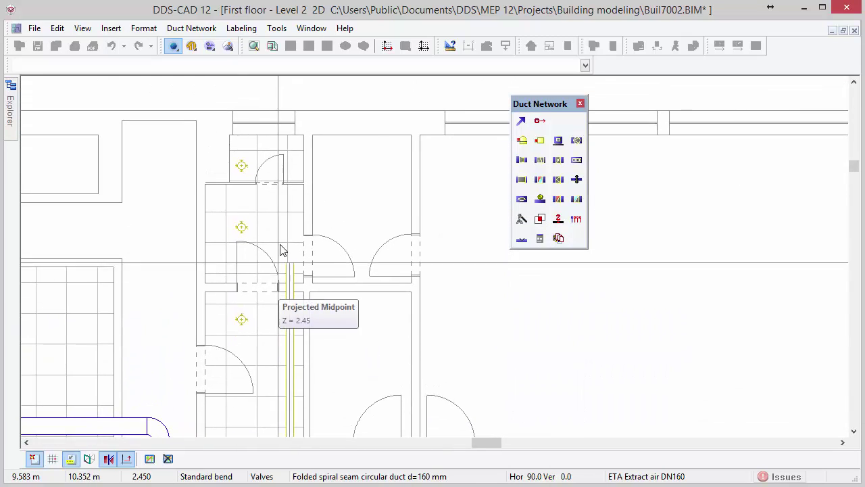
click(297, 145)
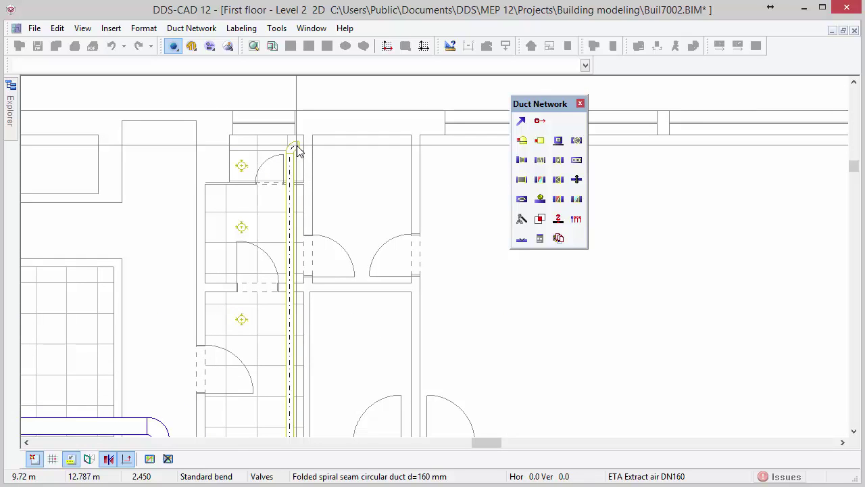
double_click(297, 148)
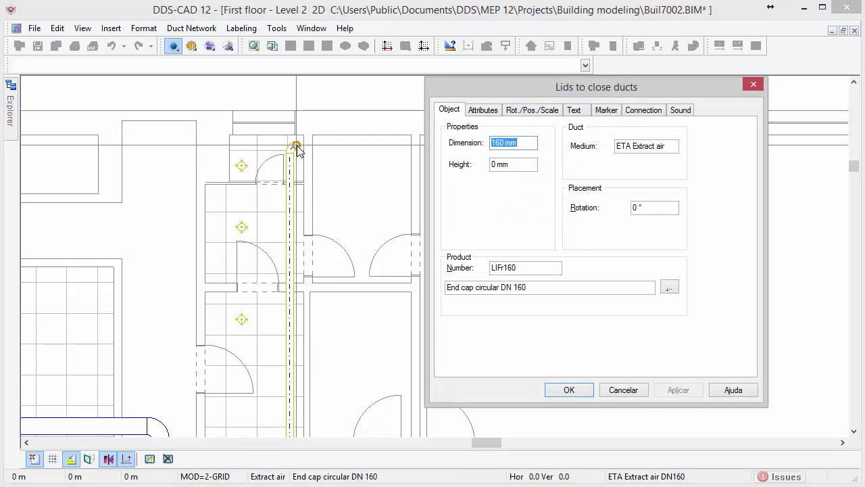
click(554, 394)
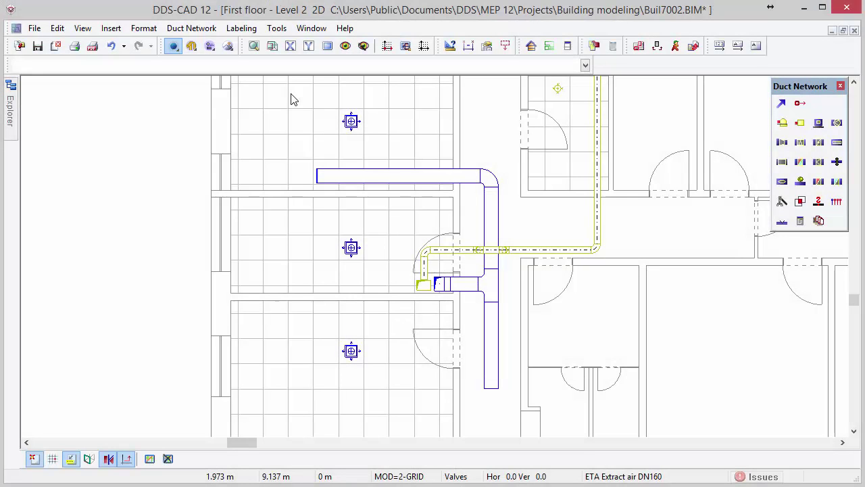
Rotate the supply air terminal above the horizontal supply duct around the Z axis so its connection faces the duct.
mouse_move(291, 94)
mouse_down()
mouse_move(336, 141)
mouse_move(397, 284)
mouse_up()
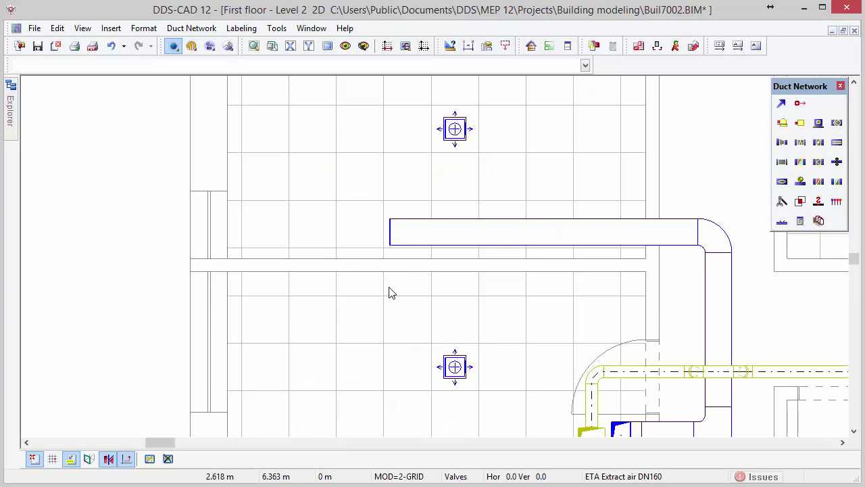
click(457, 143)
right_click(458, 143)
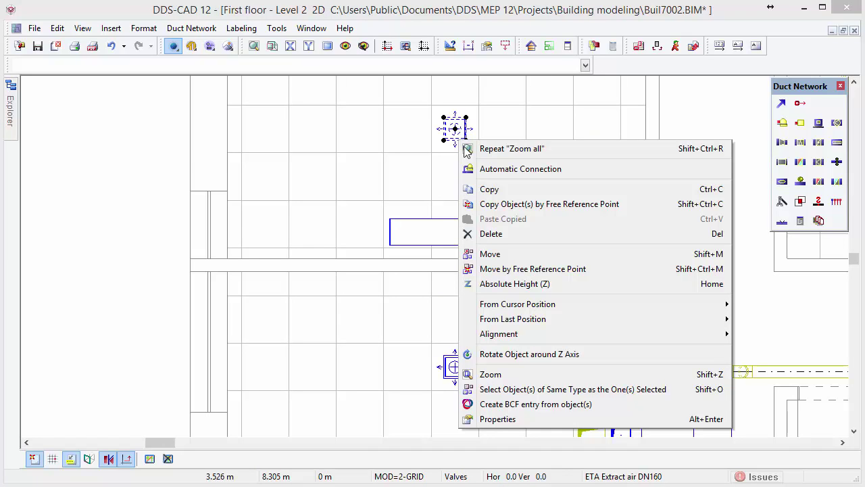
click(596, 355)
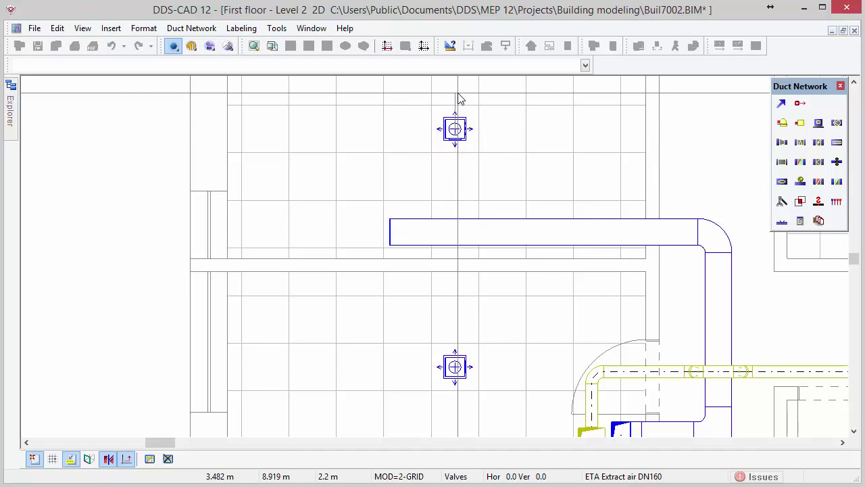
click(458, 98)
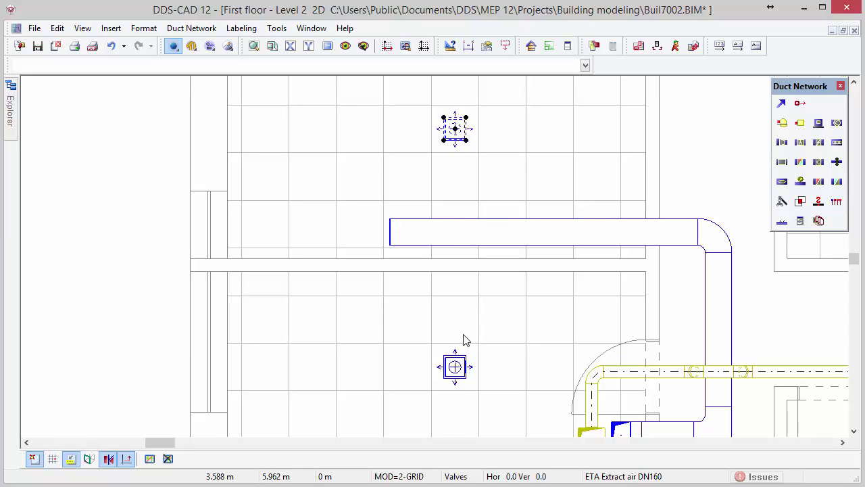
Rotate the supply air terminal below the horizontal supply duct around the Z axis so its connection faces the duct.
click(463, 368)
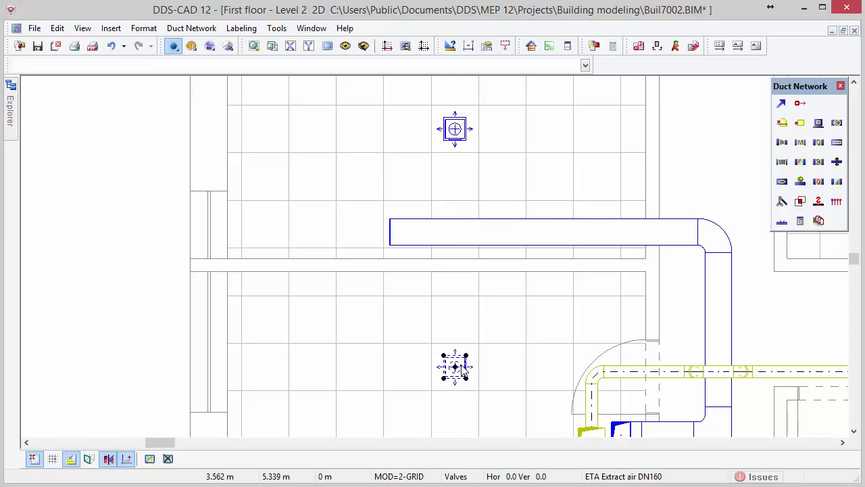
right_click(457, 192)
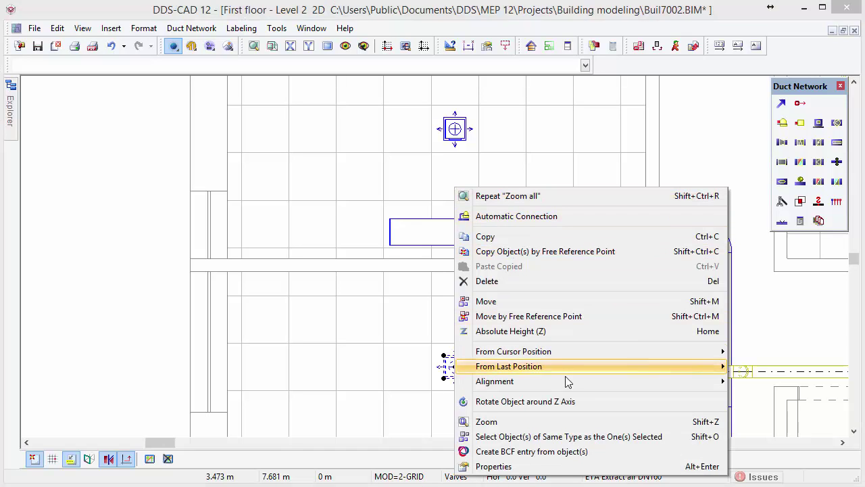
click(586, 401)
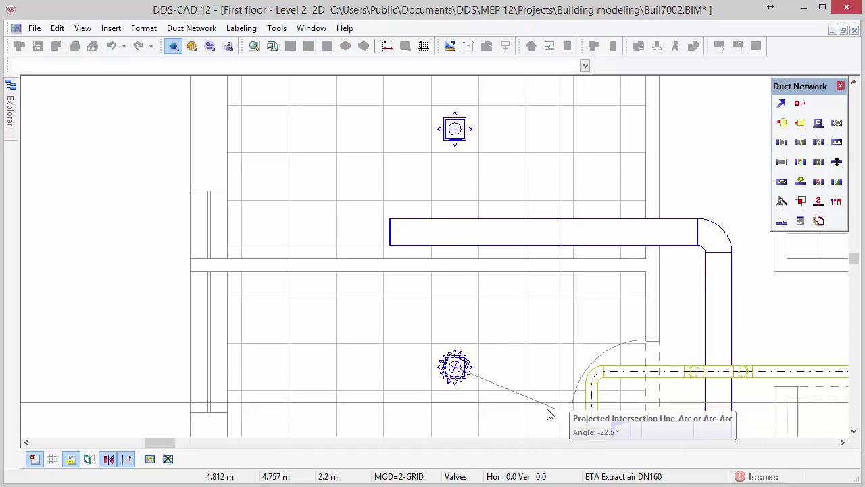
click(465, 424)
click(464, 424)
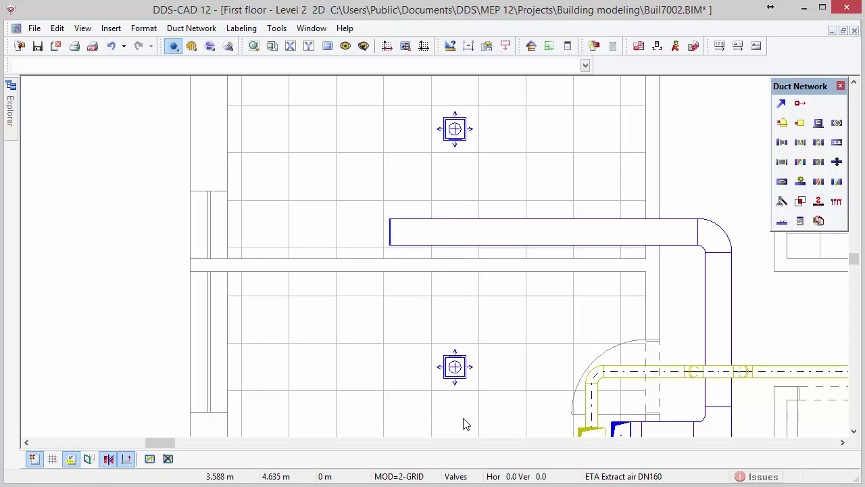
Automatically connect the three supply air terminals to the canal using Flow tee with flexible connection and a 45° tee.
scroll(459, 415, down, 2)
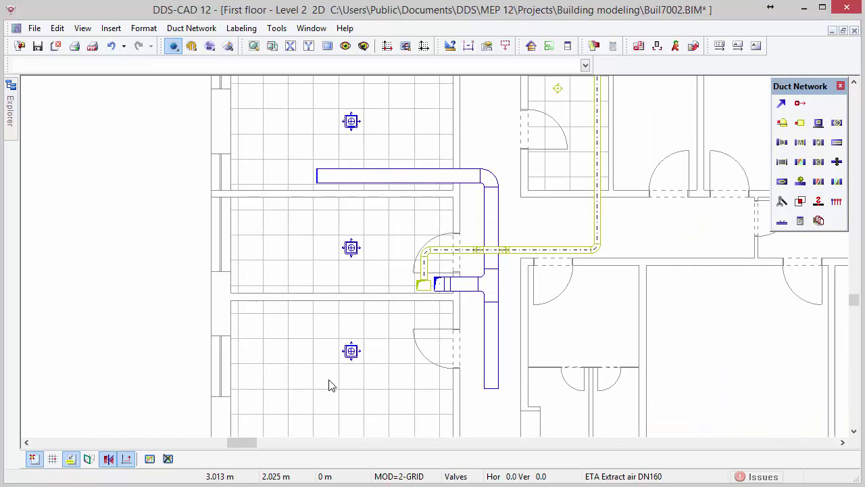
drag(342, 360, 398, 102)
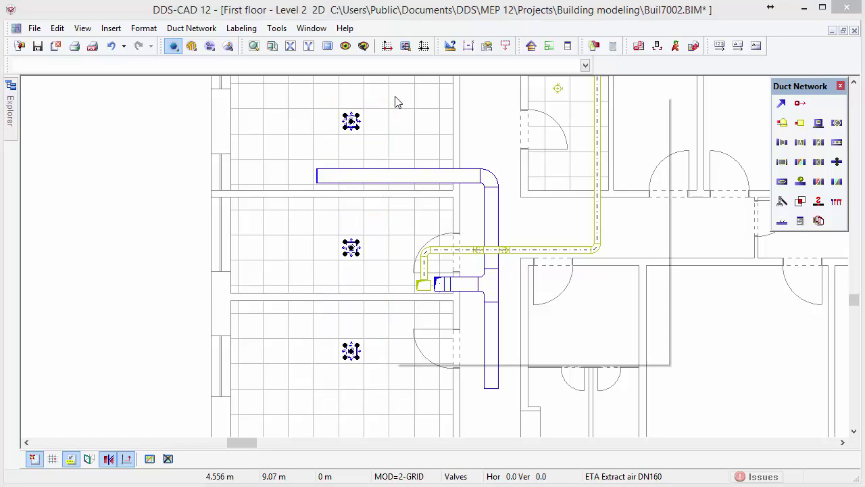
right_click(397, 101)
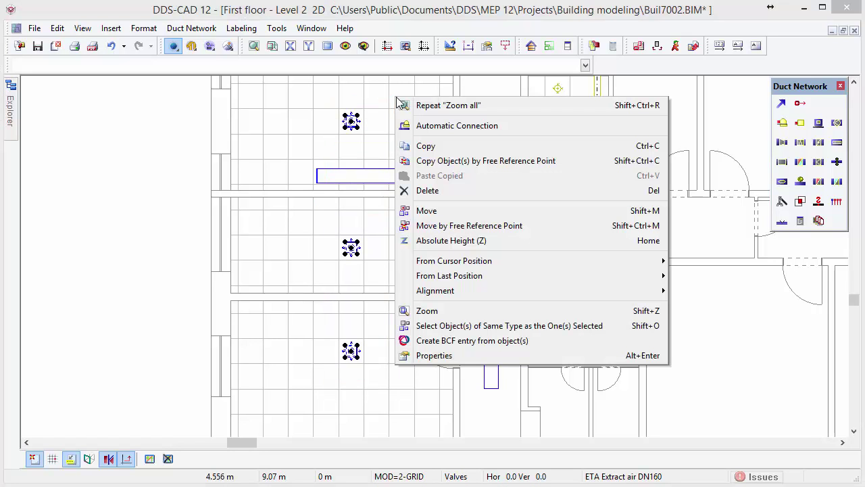
click(511, 128)
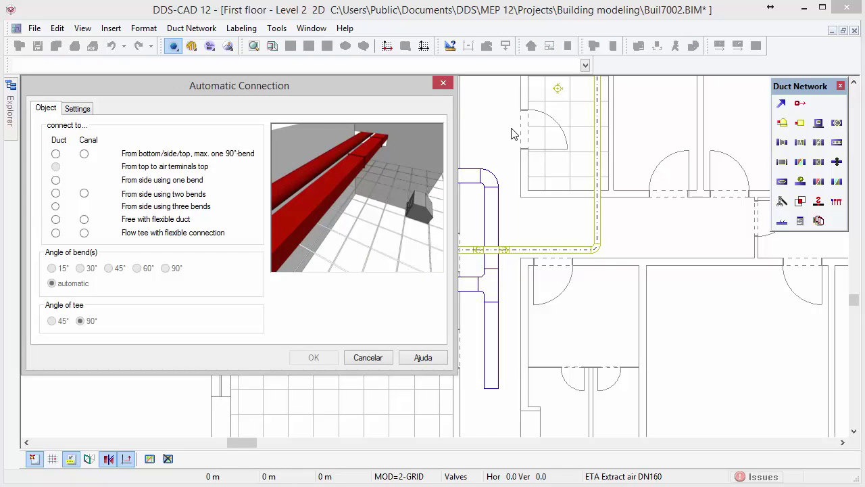
click(84, 233)
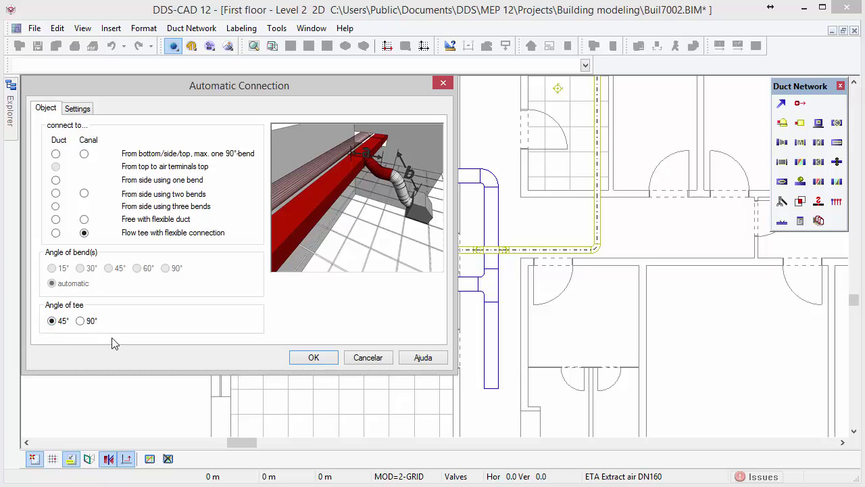
click(296, 360)
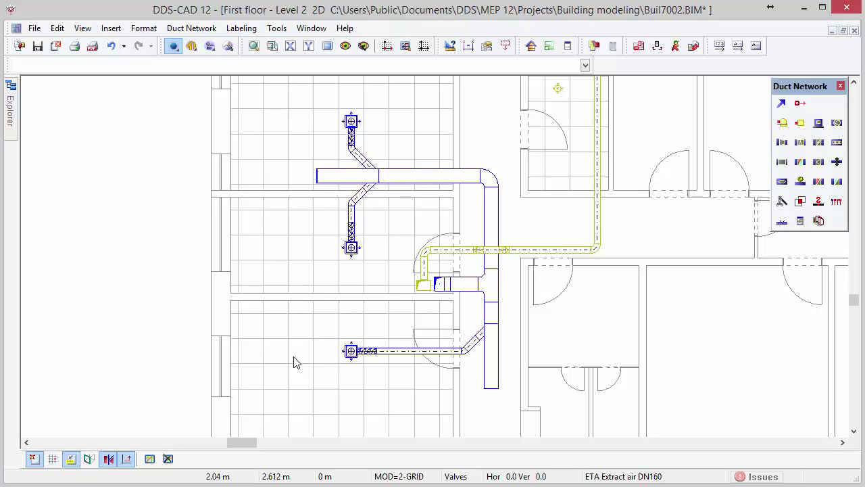
Automatically connect the three extract air terminals to the round duct using From bottom/side/top, max. one 90°-bend.
mouse_move(465, 263)
middle_down()
mouse_move(475, 270)
mouse_move(413, 372)
middle_up()
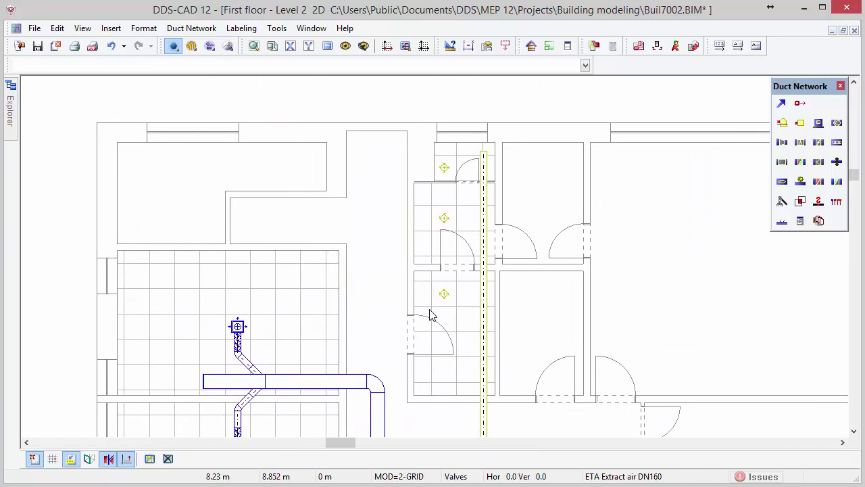
drag(429, 310, 464, 159)
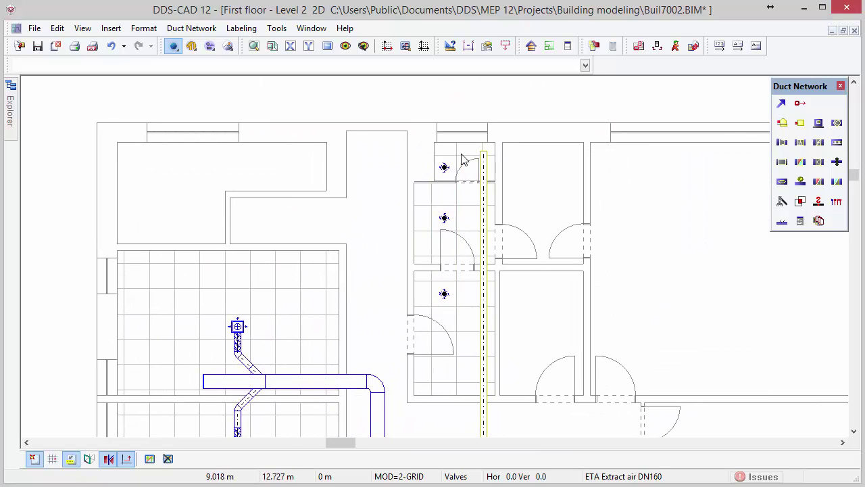
right_click(464, 159)
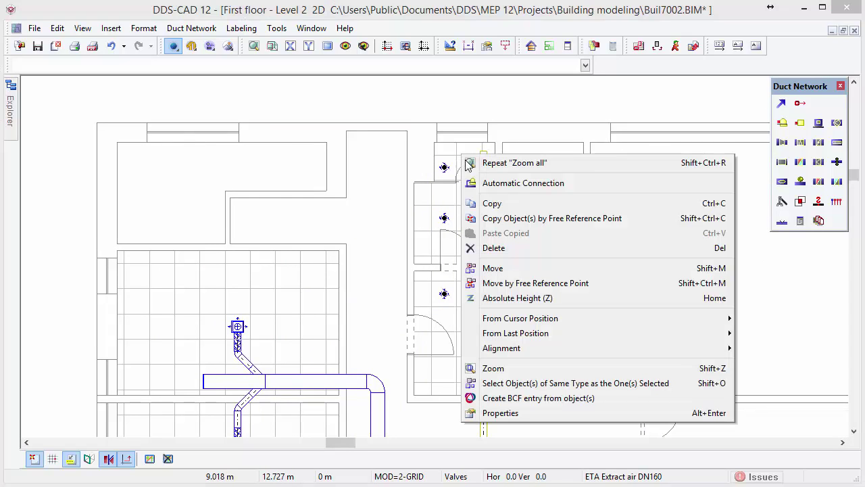
click(572, 192)
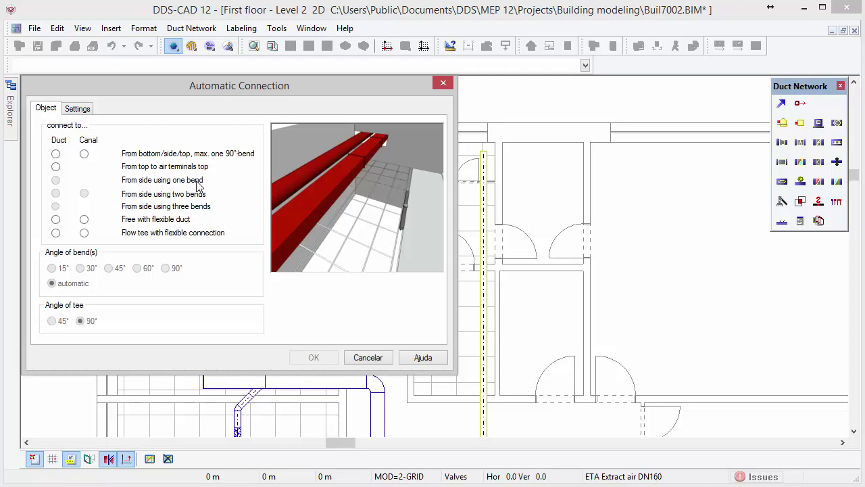
click(56, 154)
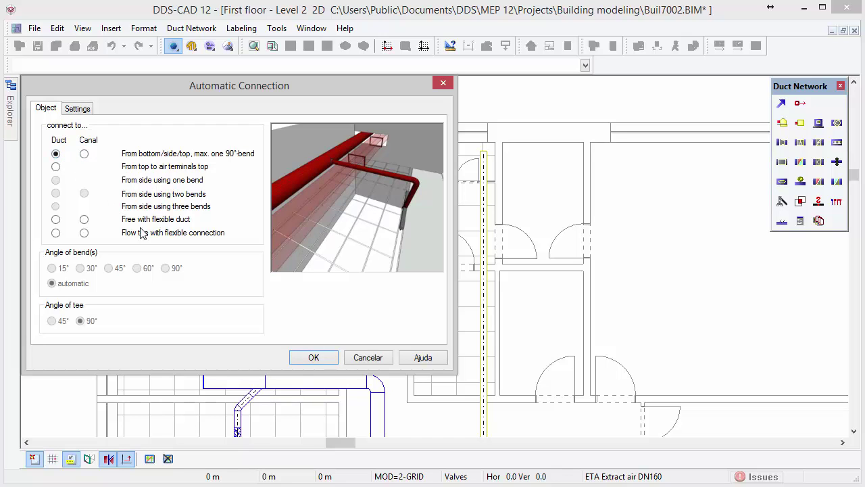
click(314, 358)
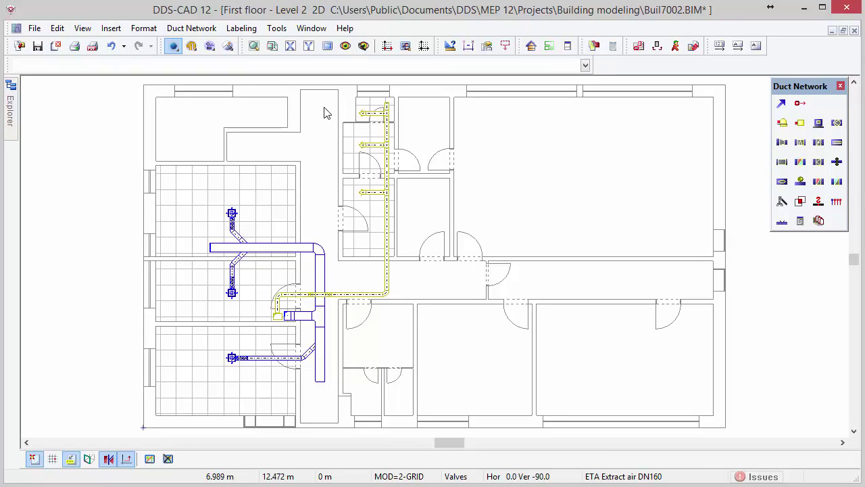
Lock all layers of the Architect type, from Default Building to Walls, in the layer display settings.
click(346, 48)
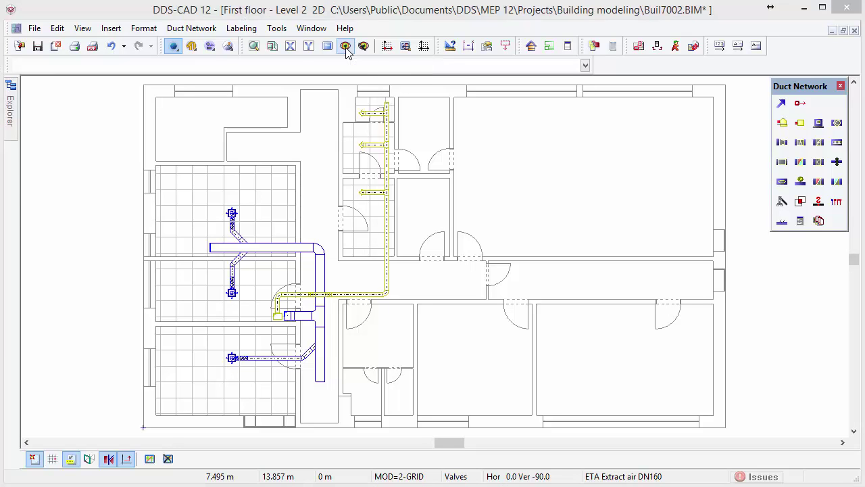
click(196, 57)
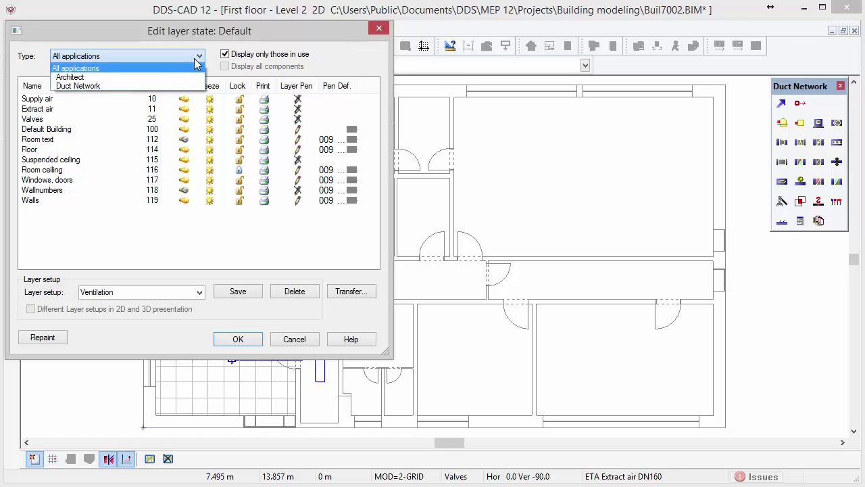
click(177, 78)
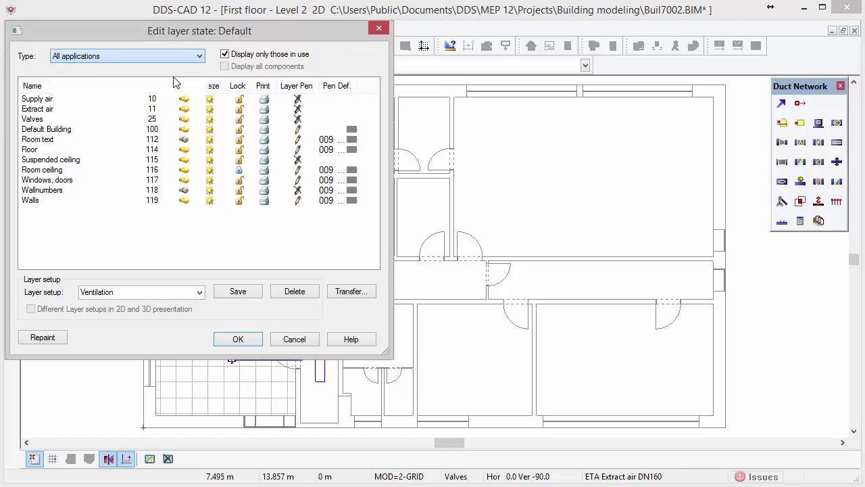
click(63, 101)
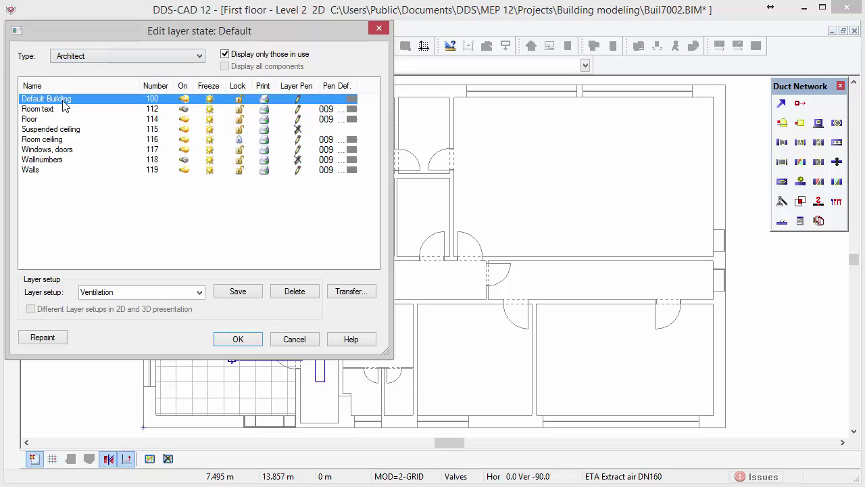
shift+click(30, 171)
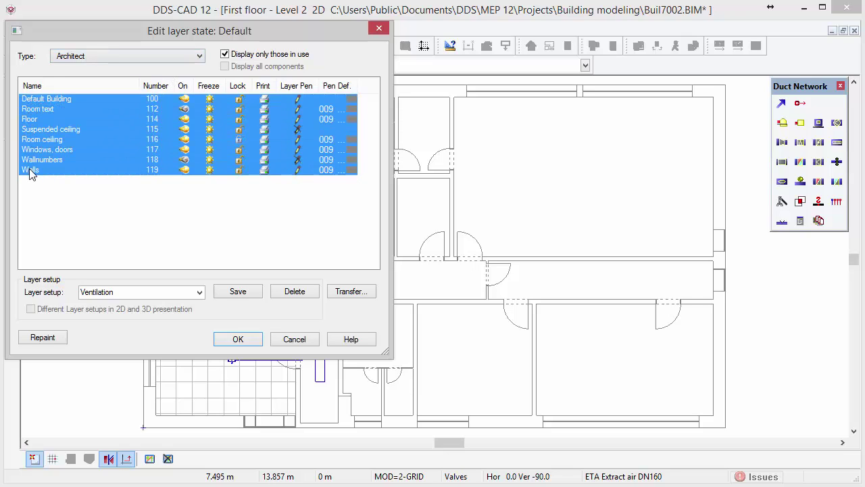
click(242, 173)
click(235, 339)
Copy all first-floor ductwork and air terminals by free reference point, using the building's outer corner at the 0, 0, 0 origin.
mouse_move(123, 401)
mouse_down()
mouse_move(331, 270)
mouse_move(430, 148)
mouse_move(446, 100)
mouse_up()
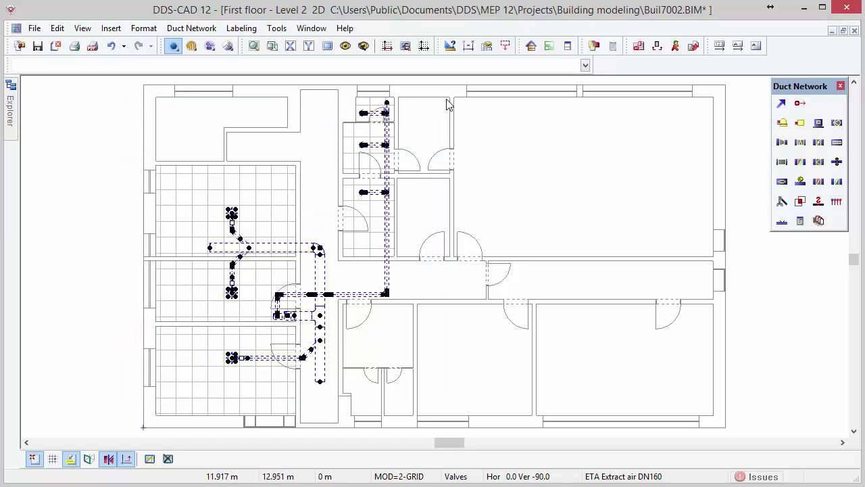
right_click(446, 104)
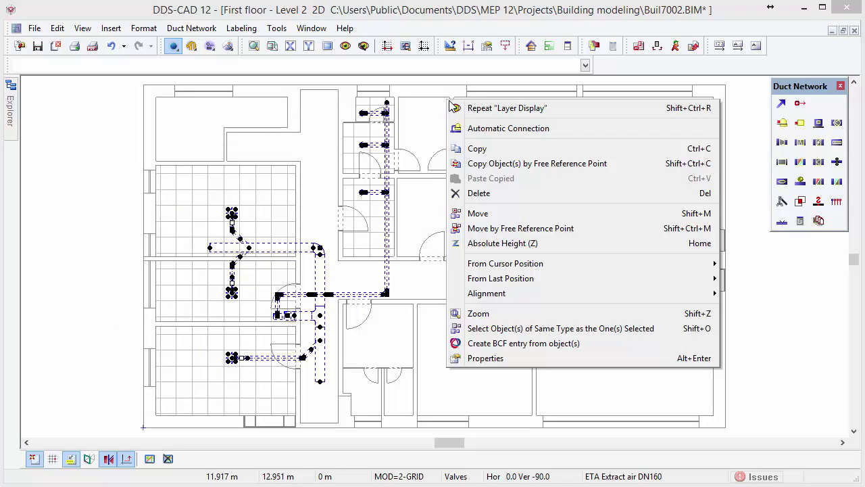
click(616, 165)
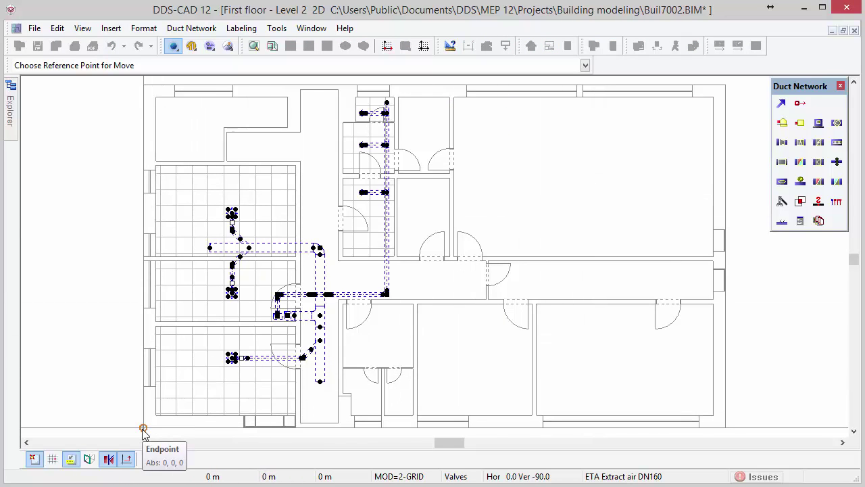
click(143, 429)
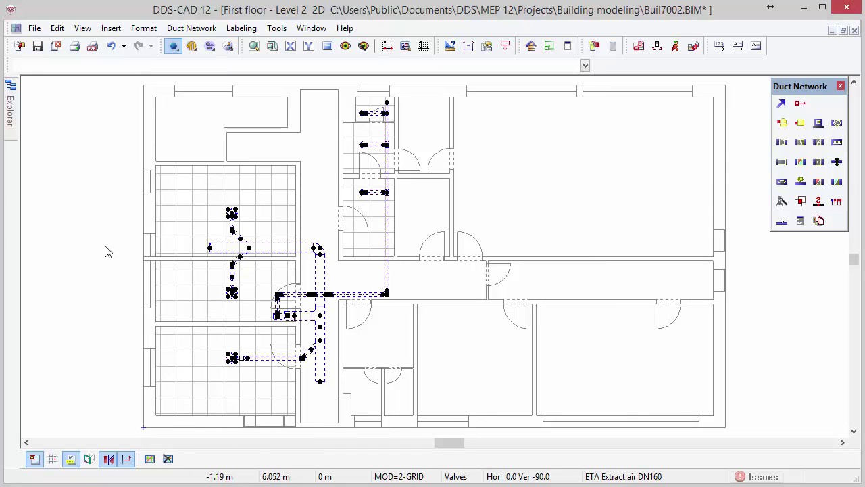
Open the ventilation model Ground floor - Level 1 and paste the copied ductwork at the same origin corner of the building.
click(19, 46)
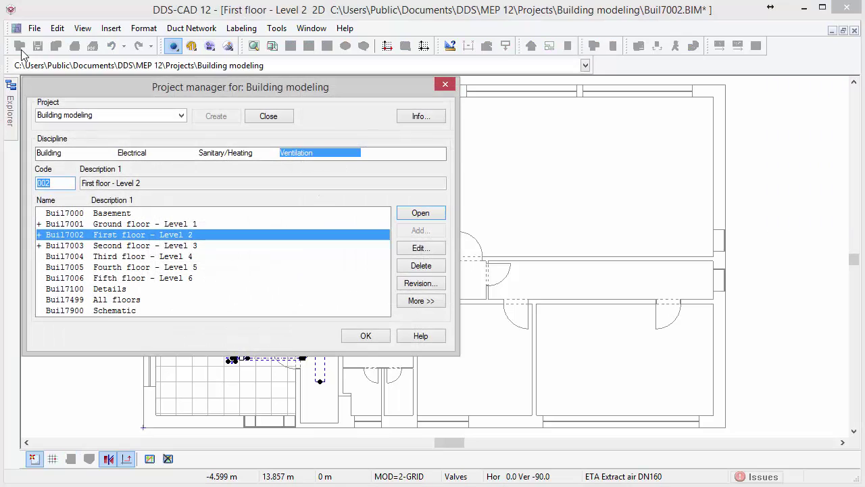
click(147, 225)
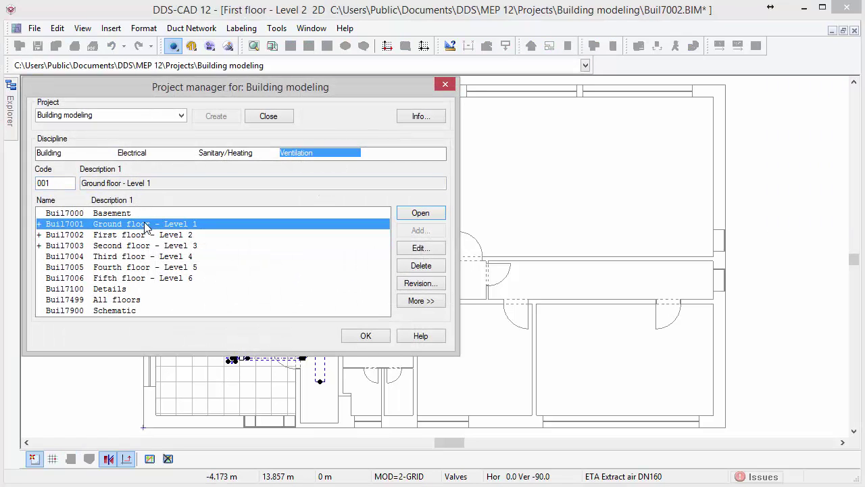
click(403, 213)
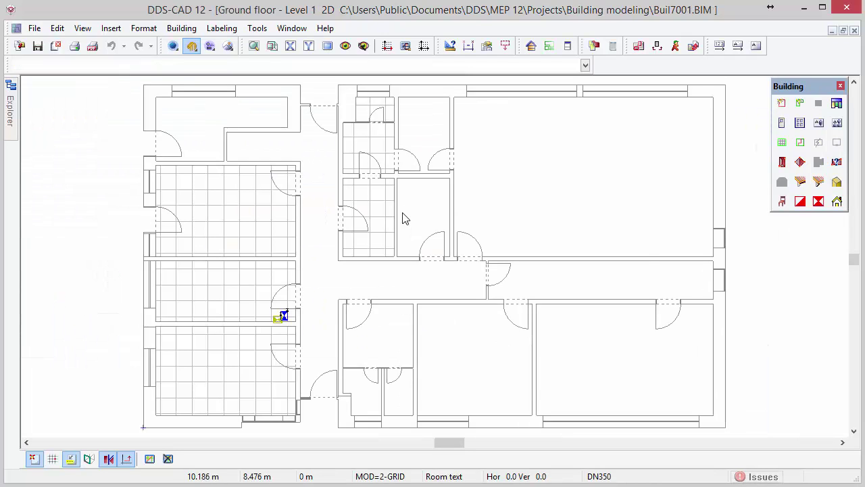
right_click(404, 218)
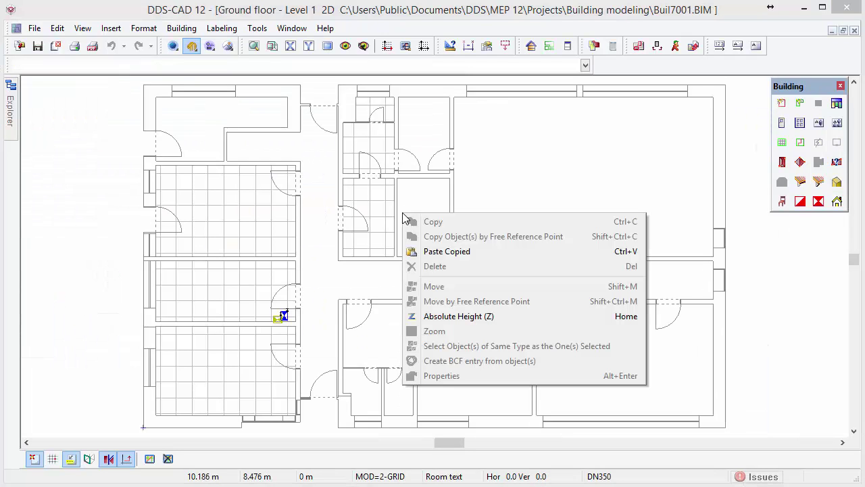
click(484, 255)
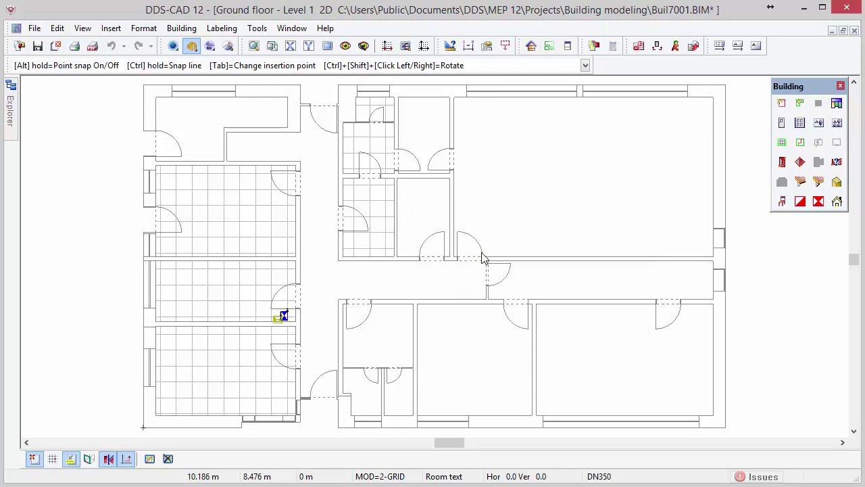
click(142, 430)
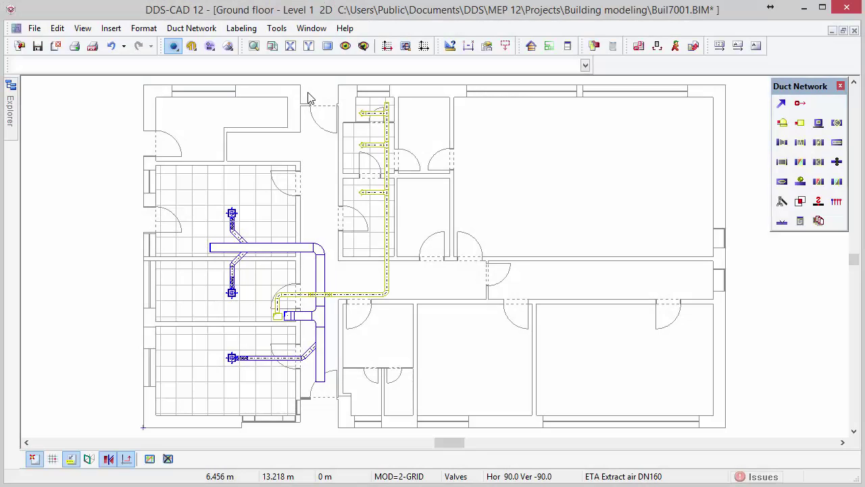
Display the ground floor in the 3D Render view with hidden lines removed.
click(229, 47)
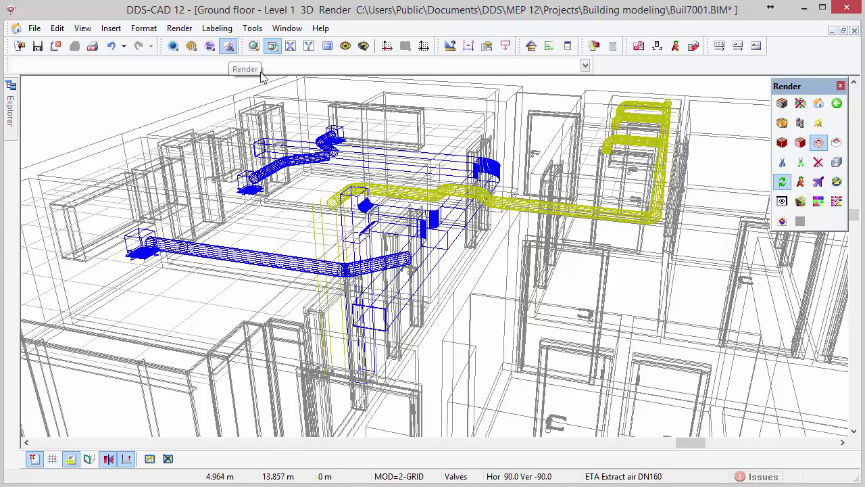
click(837, 144)
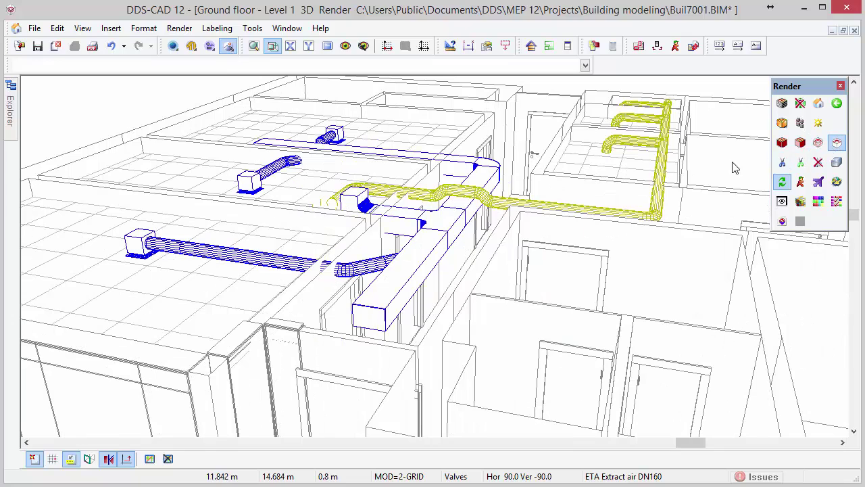
Apply the Ductnet layer setup so only the ductwork layers are displayed in the 3D view.
click(346, 47)
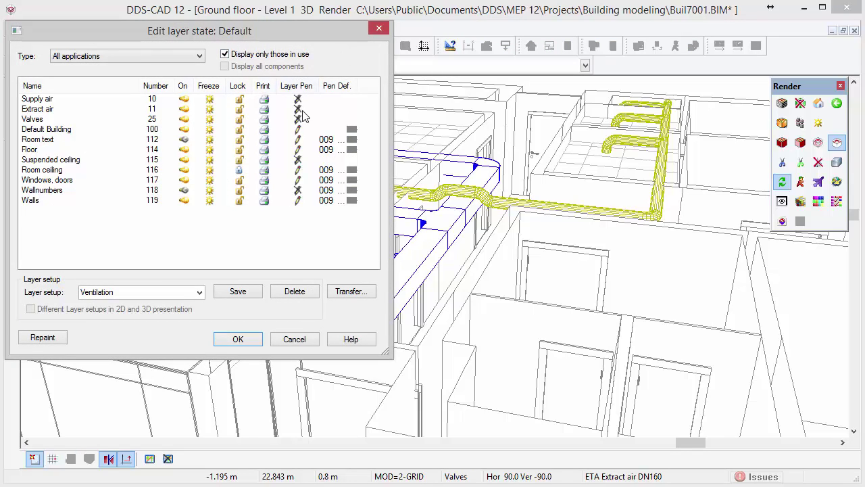
click(199, 292)
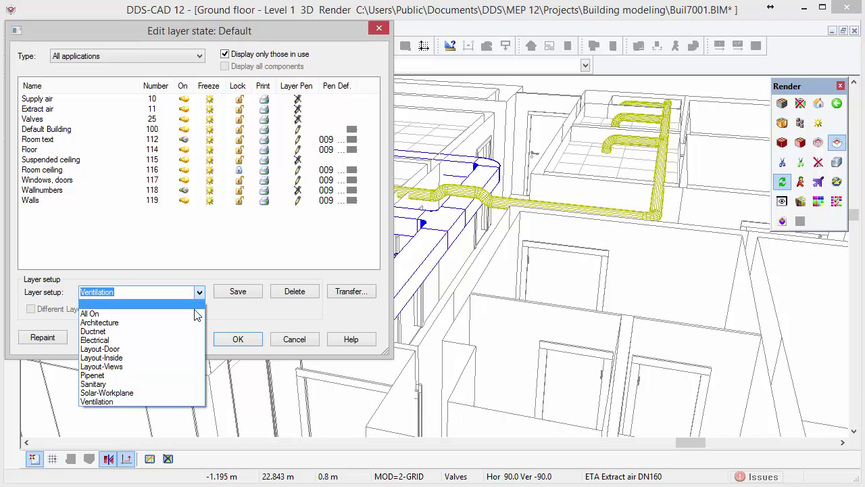
click(192, 332)
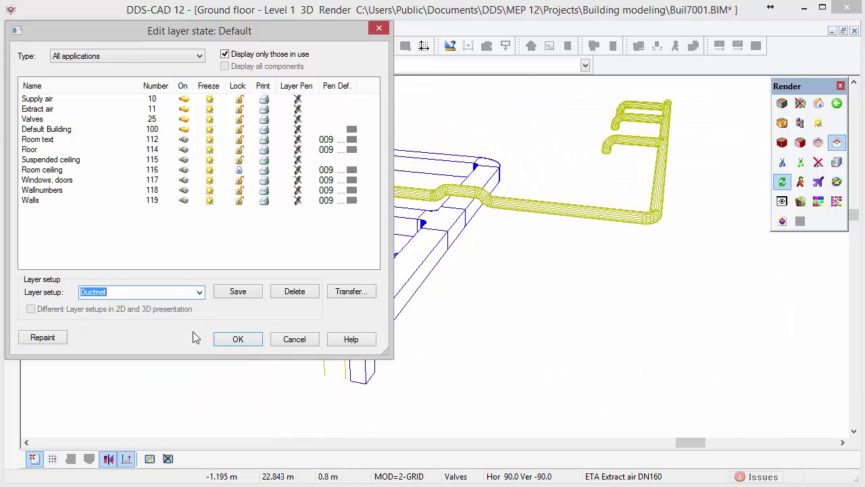
click(228, 340)
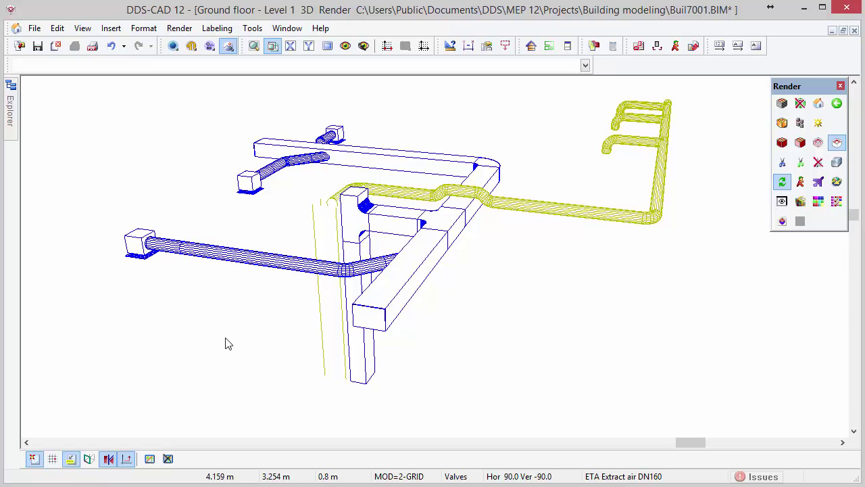
Delete the vertical supply duct below the rectangular tee and change that tee to a bend.
mouse_move(346, 265)
middle_down()
mouse_move(353, 245)
mouse_move(352, 252)
middle_up()
scroll(352, 253, up, 3)
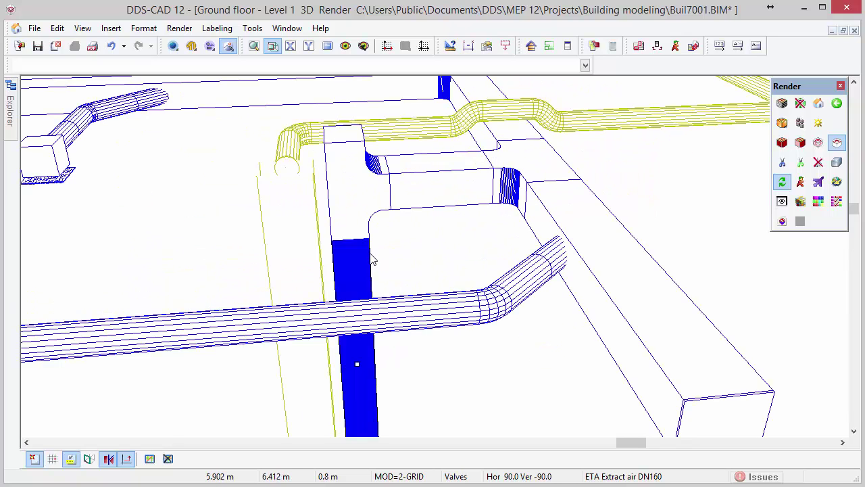
click(372, 260)
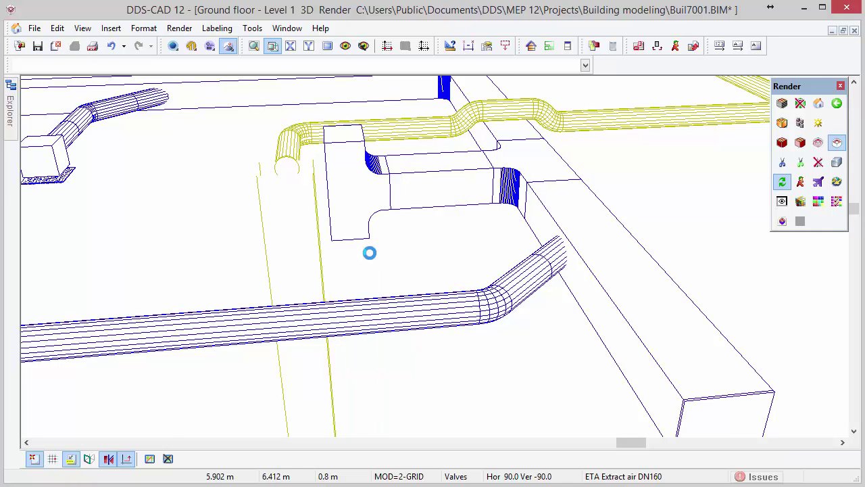
right_click(381, 216)
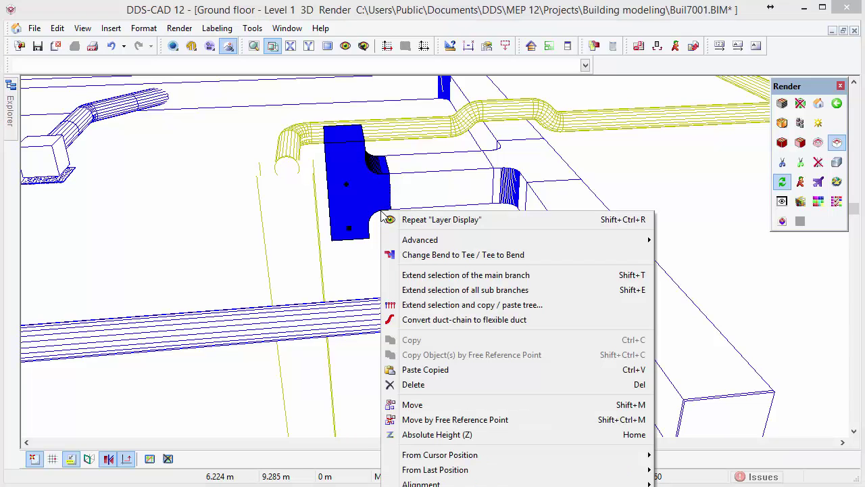
click(393, 255)
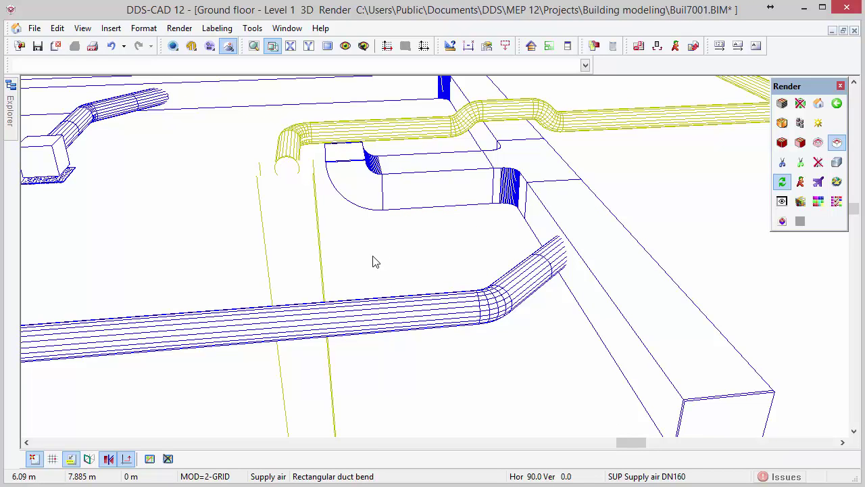
Set the end height of the vertical rectangular extract air duct to 2 m.
double_click(323, 262)
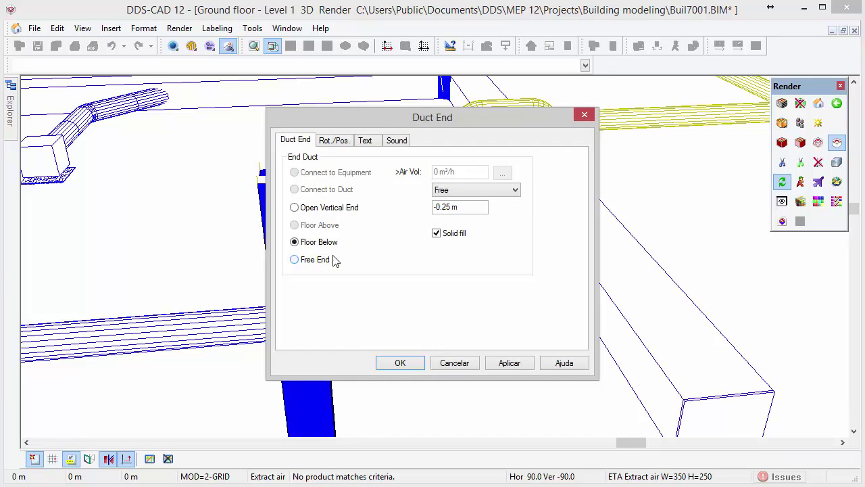
drag(466, 208, 430, 211)
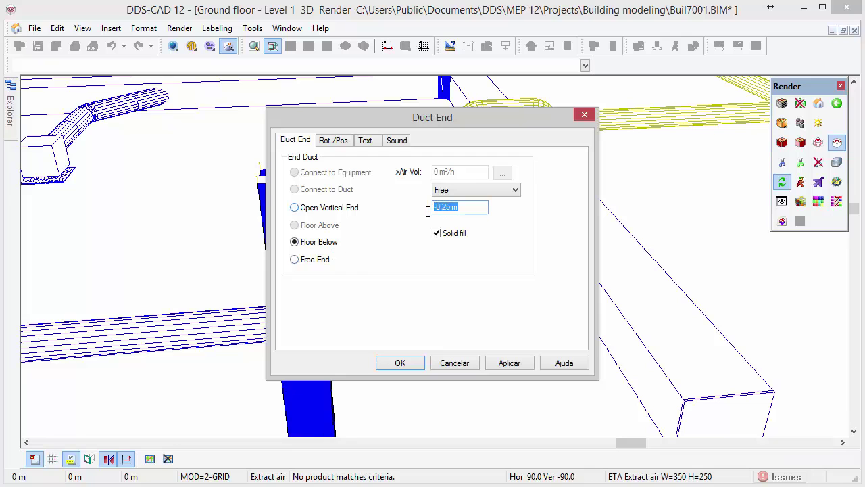
text(2)
click(400, 363)
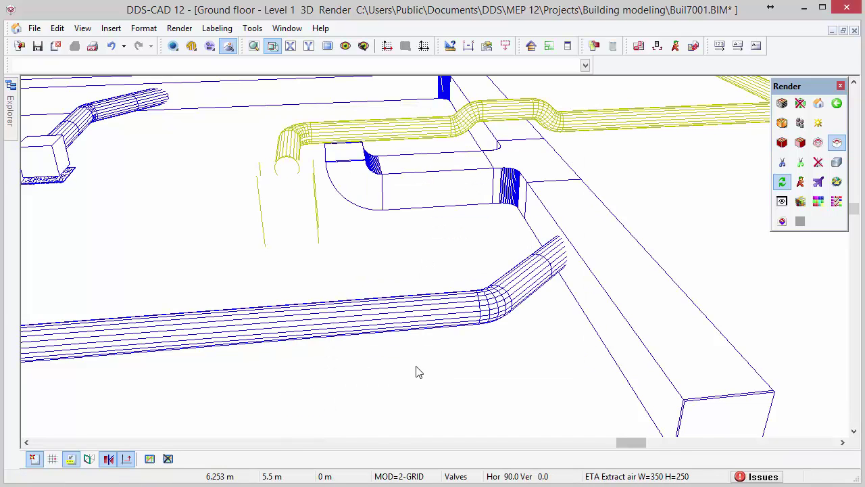
click(319, 242)
right_click(321, 243)
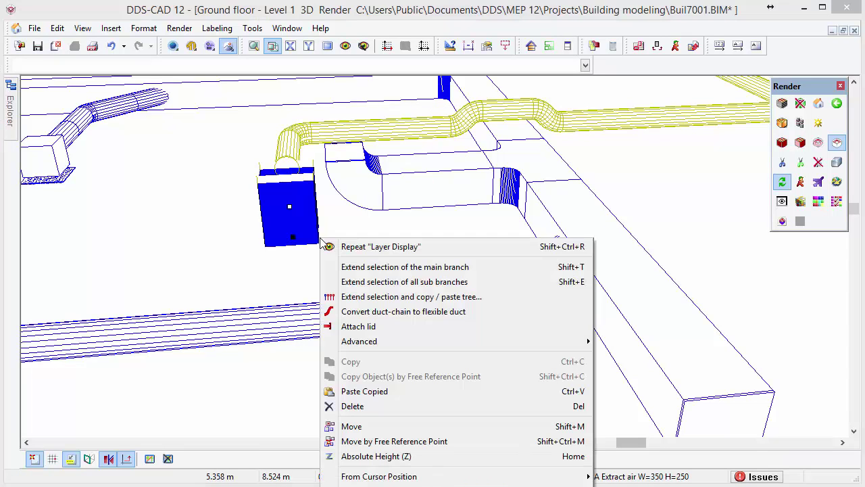
click(388, 326)
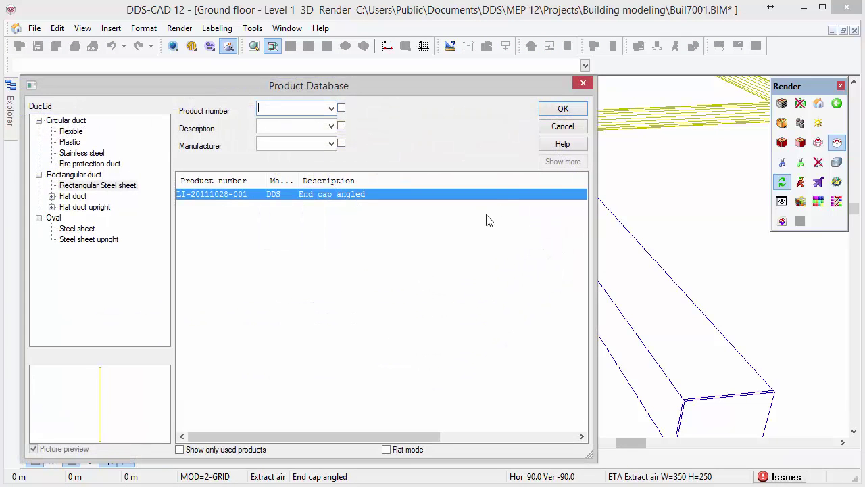
click(574, 114)
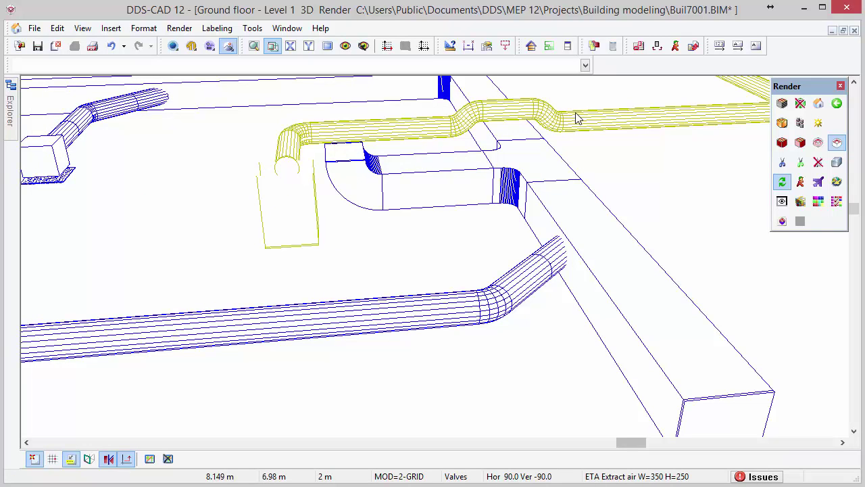
Show the ventilation models First floor - Level 2 and Second floor - Level 3 as ghost storeys and view the whole duct network.
click(595, 46)
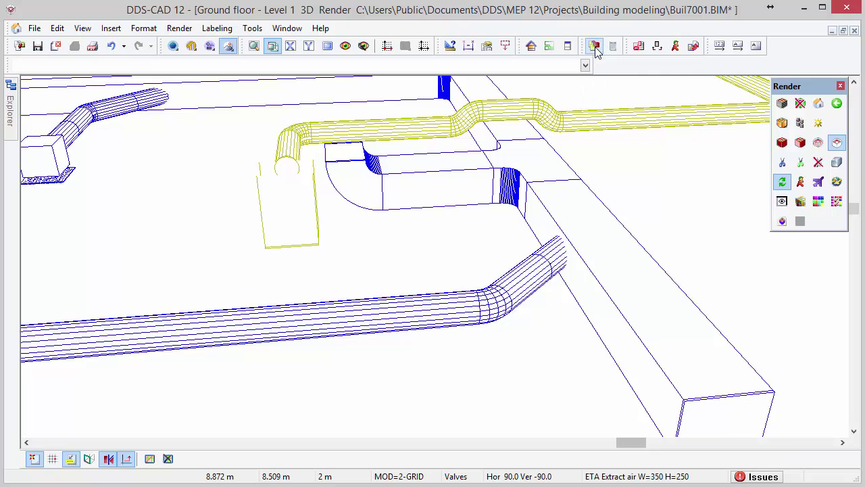
click(471, 121)
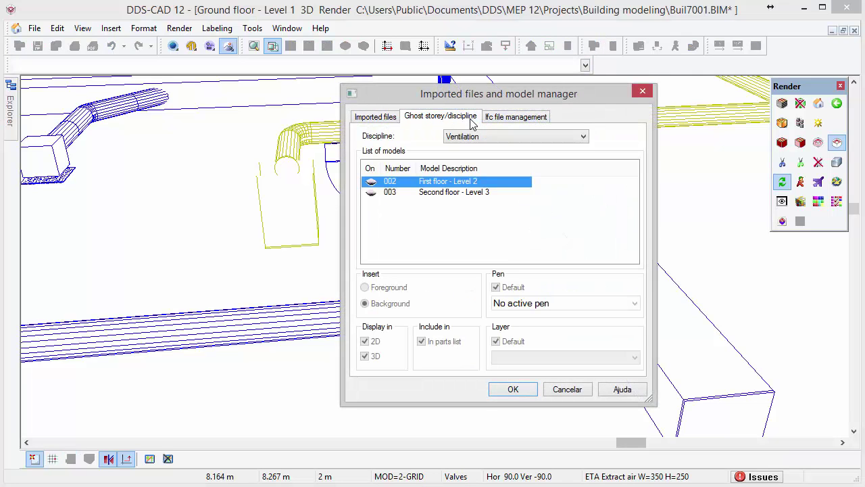
click(369, 193)
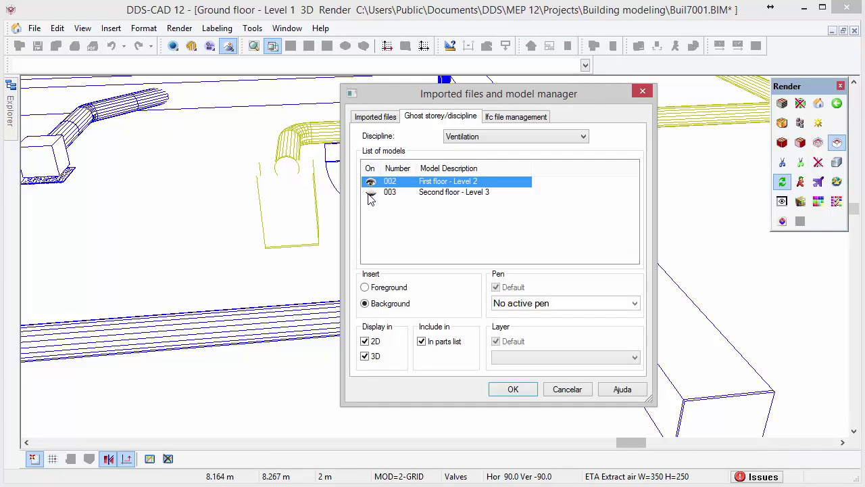
click(370, 193)
click(500, 395)
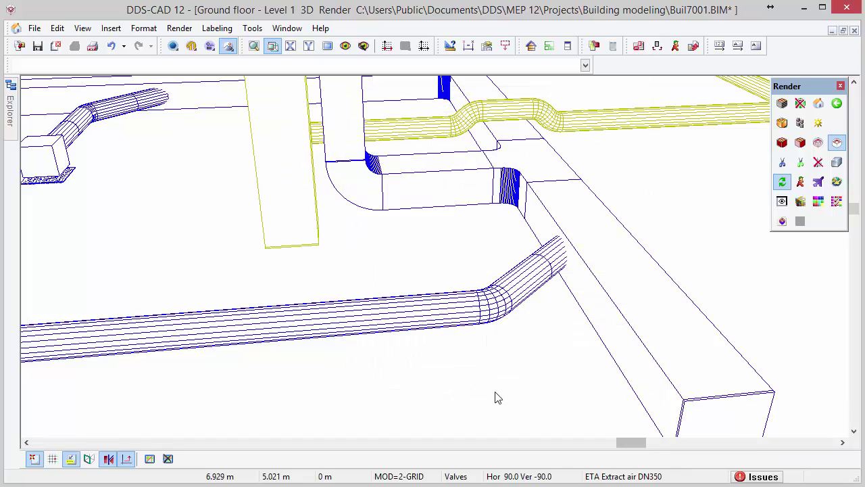
scroll(495, 397, down, 5)
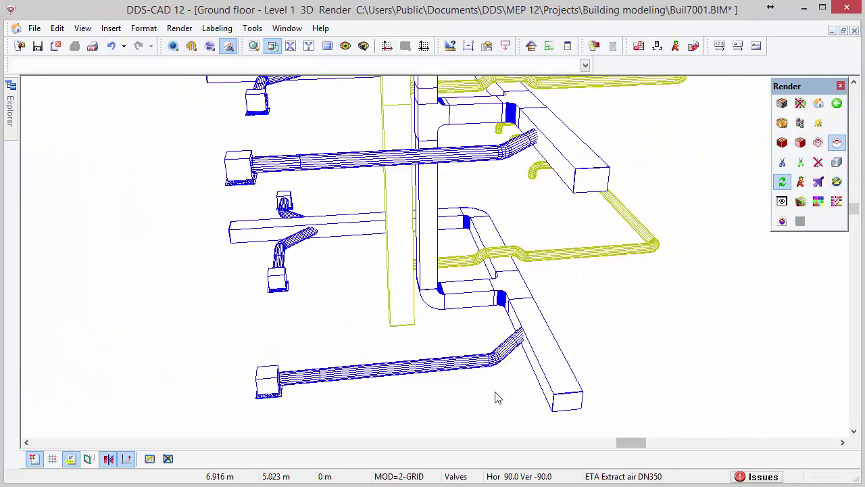
middle_drag(528, 236, 266, 243)
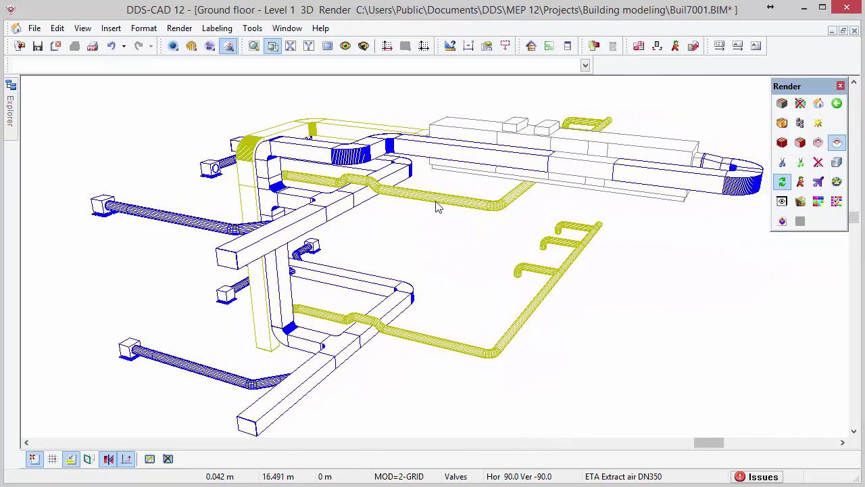